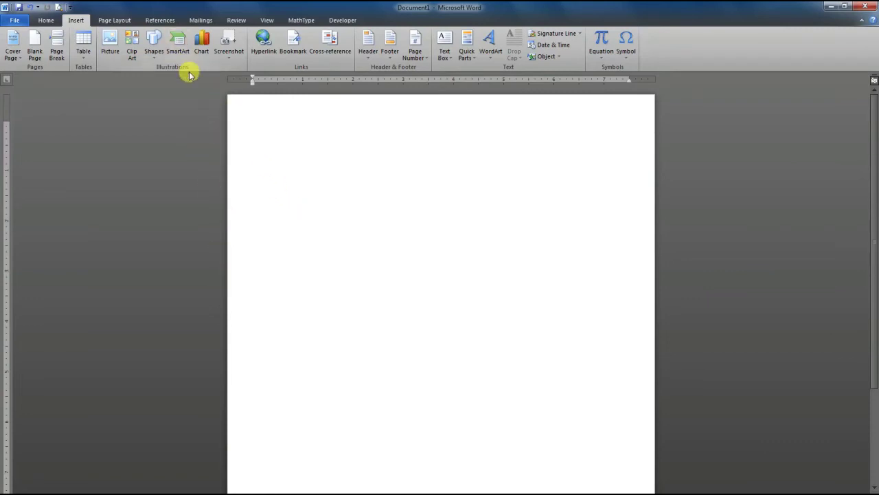
Insert a Screen Clipping of the Windows desktop logo, sized 5.22" by 4.47".
{"action": "left_click", "coordinate": [46, 20]}
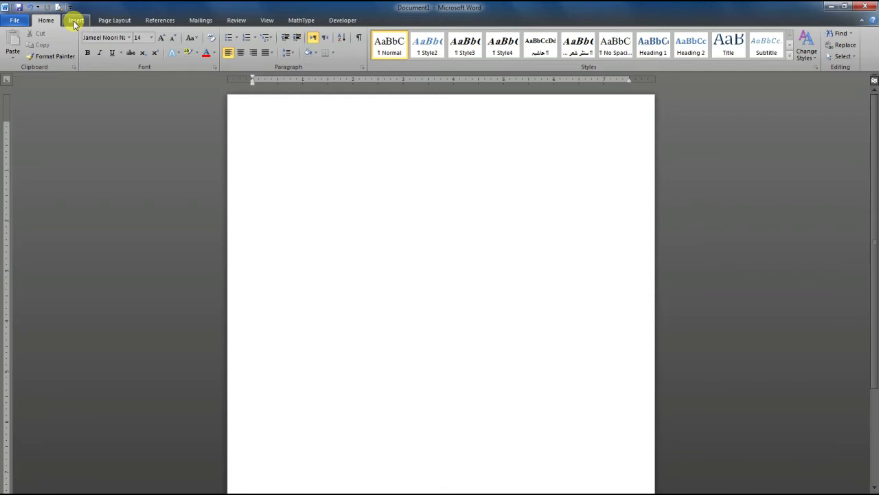
{"action": "left_click", "coordinate": [75, 21]}
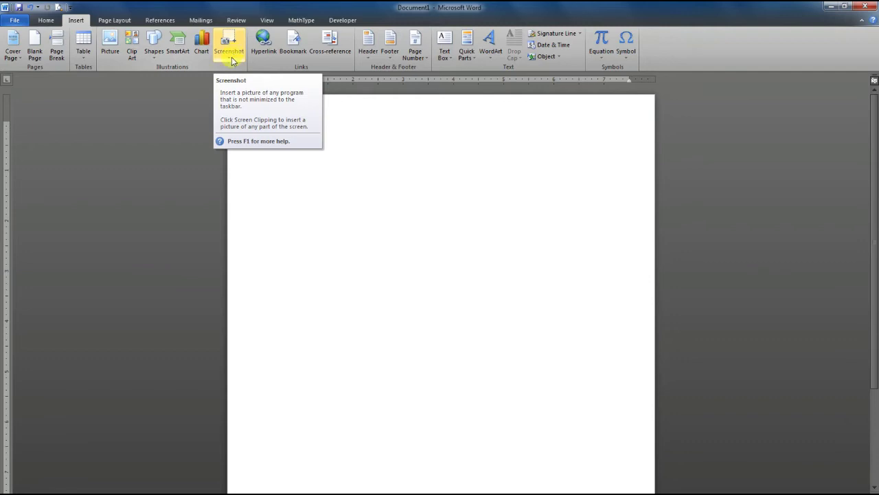
{"action": "left_click", "coordinate": [232, 56]}
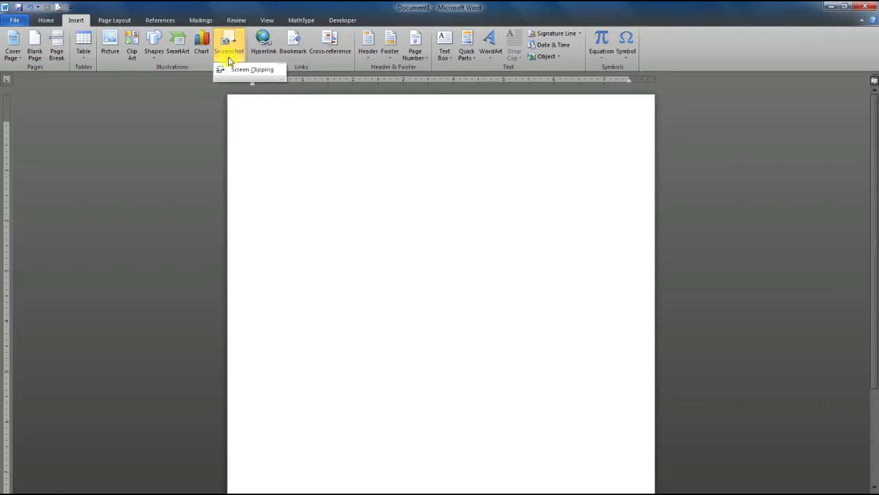
{"action": "left_click", "coordinate": [229, 60]}
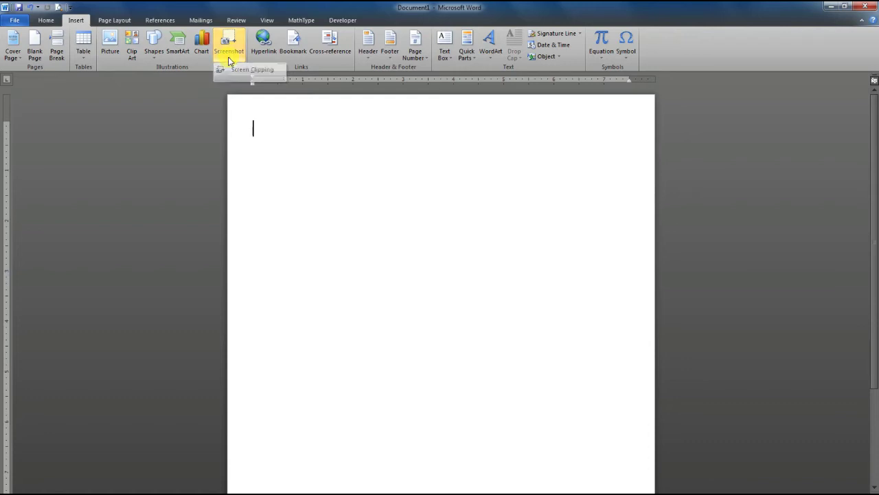
{"action": "left_click", "coordinate": [230, 61]}
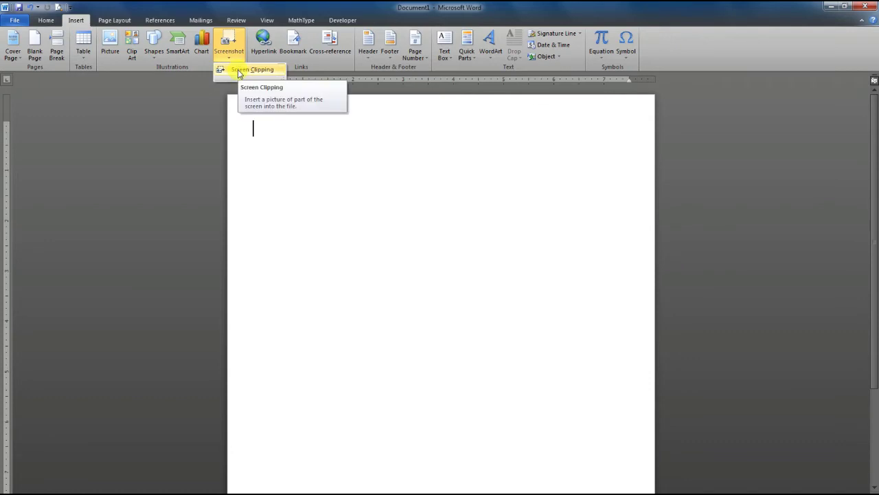
{"action": "left_click", "coordinate": [239, 71]}
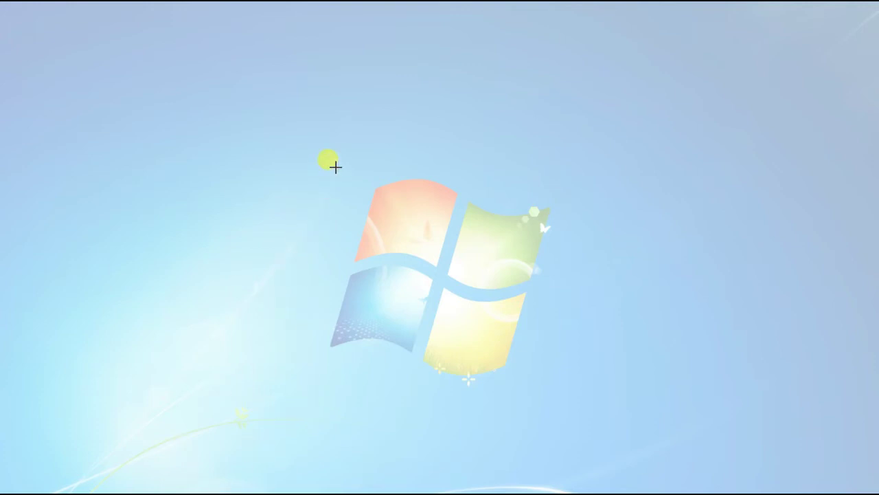
{"action": "left_click_drag", "start_coordinate": [358, 198], "coordinate": [562, 427]}
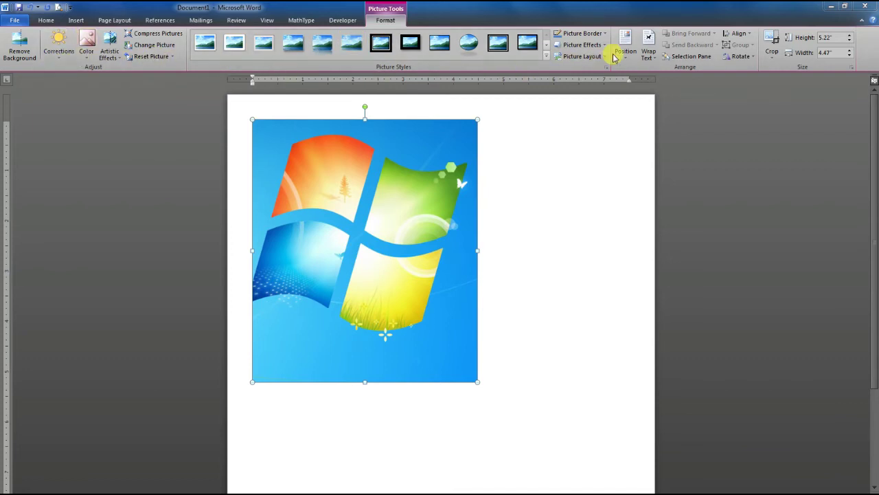
Set the logo picture's wrapping to Behind Text and move it lower on the page.
{"action": "left_click", "coordinate": [648, 48]}
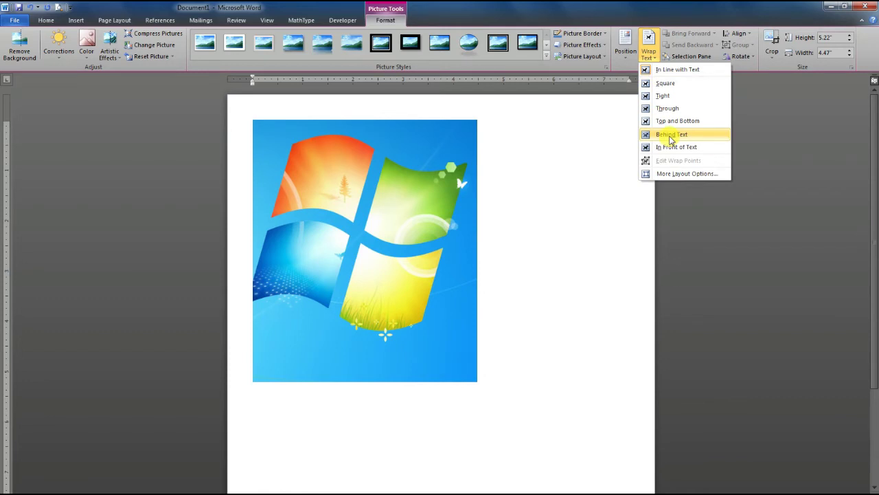
{"action": "left_click", "coordinate": [671, 134]}
{"action": "left_click_drag", "start_coordinate": [392, 158], "coordinate": [453, 261]}
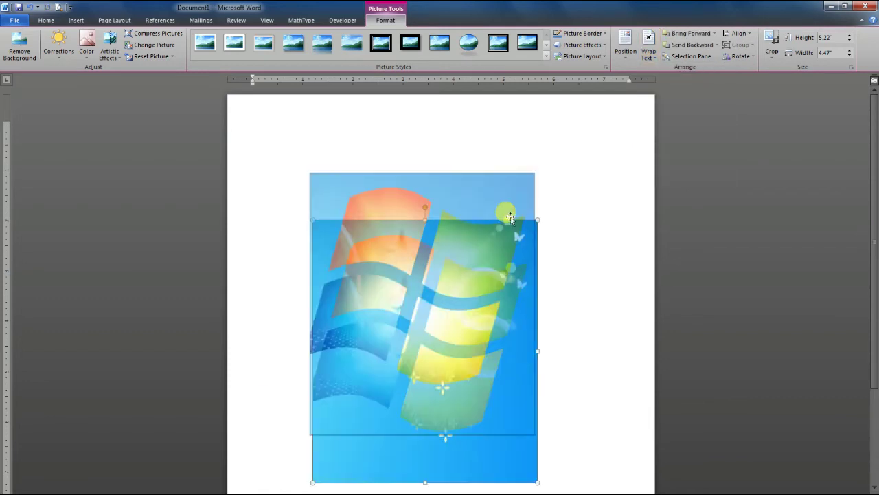
{"action": "left_click_drag", "start_coordinate": [506, 219], "coordinate": [502, 170]}
Shrink the picture to 3.26" by 2.79", rotate it, then turn it back upright.
{"action": "left_click", "coordinate": [501, 217]}
{"action": "left_click_drag", "start_coordinate": [511, 190], "coordinate": [442, 302]}
{"action": "mouse_move", "coordinate": [379, 258]}
{"action": "left_mouse_down"}
{"action": "mouse_move", "coordinate": [385, 389]}
{"action": "mouse_move", "coordinate": [452, 360]}
{"action": "left_mouse_up"}
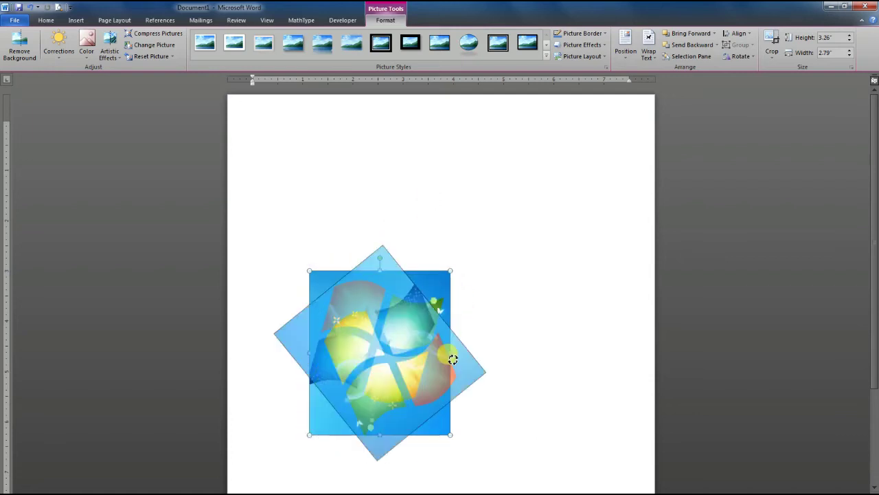
{"action": "left_click_drag", "start_coordinate": [453, 359], "coordinate": [375, 214]}
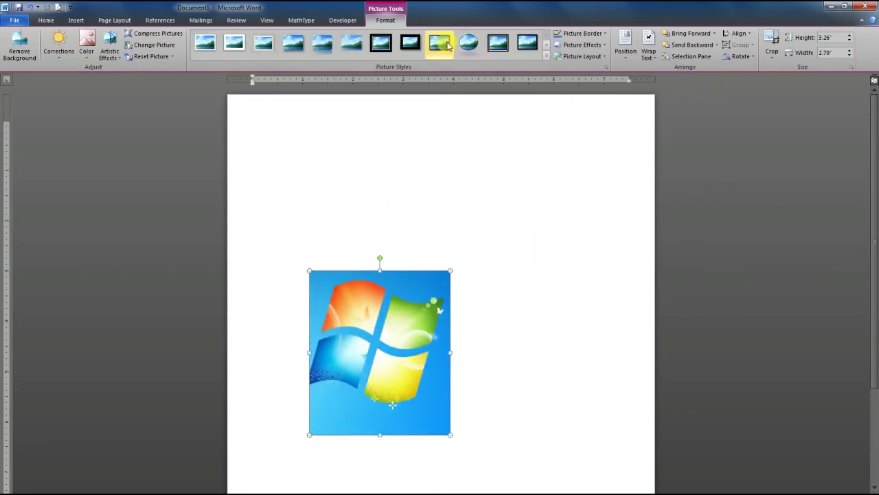
Apply a thick black frame, crop top and bottom to a 1.51" strip, and move it up.
{"action": "left_click", "coordinate": [371, 47]}
{"action": "mouse_move", "coordinate": [411, 255]}
{"action": "left_mouse_down"}
{"action": "mouse_move", "coordinate": [475, 207]}
{"action": "mouse_move", "coordinate": [475, 197]}
{"action": "left_mouse_up"}
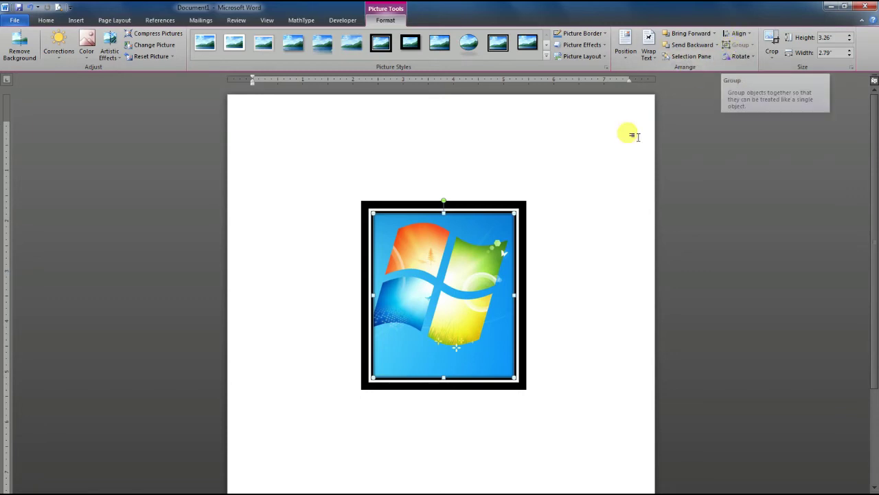
{"action": "left_click", "coordinate": [771, 43]}
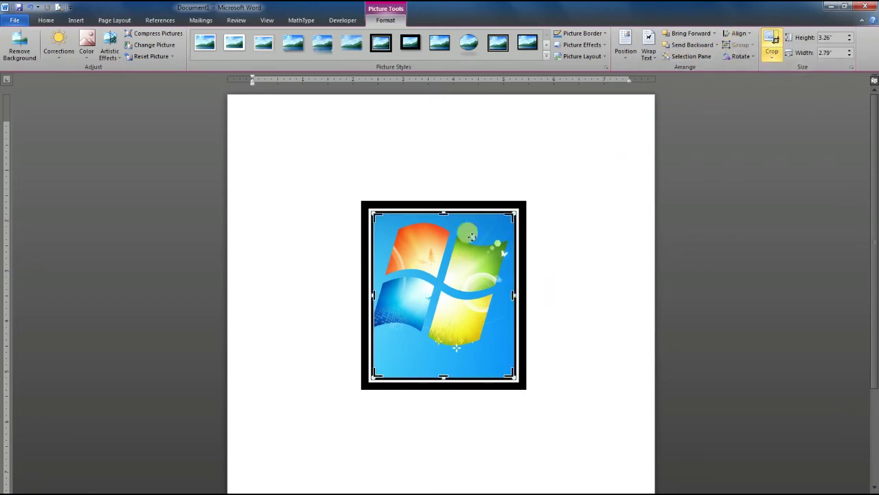
{"action": "left_click_drag", "start_coordinate": [444, 212], "coordinate": [444, 256]}
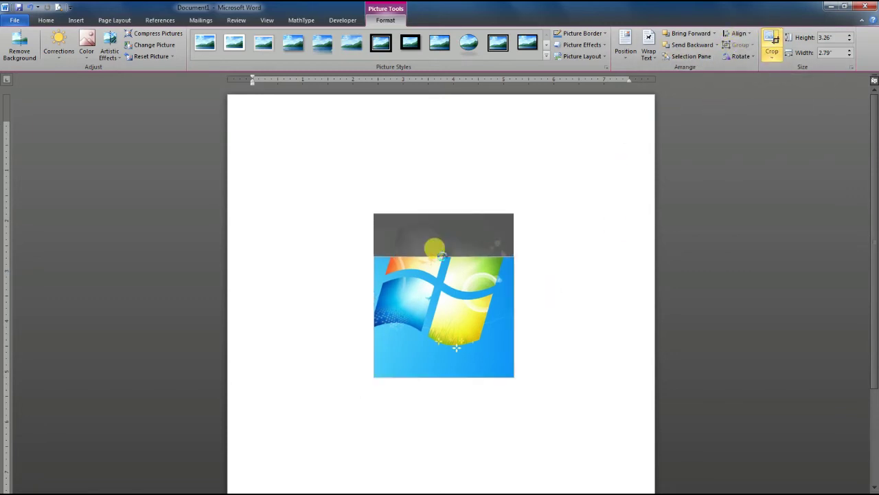
{"action": "left_click_drag", "start_coordinate": [440, 380], "coordinate": [444, 331]}
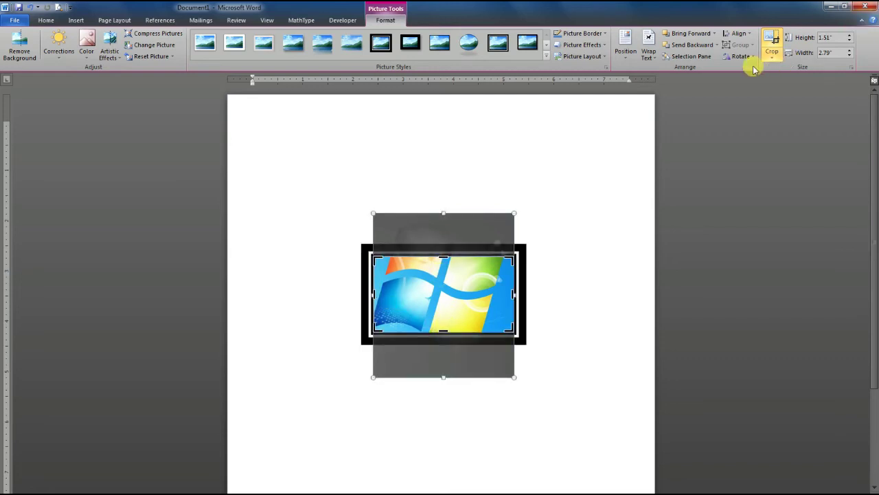
{"action": "left_click", "coordinate": [773, 41]}
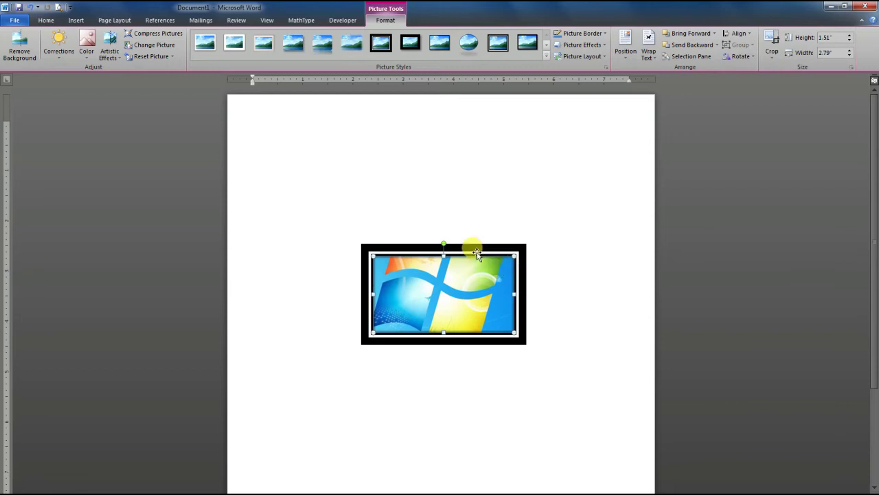
{"action": "left_click_drag", "start_coordinate": [477, 251], "coordinate": [468, 194]}
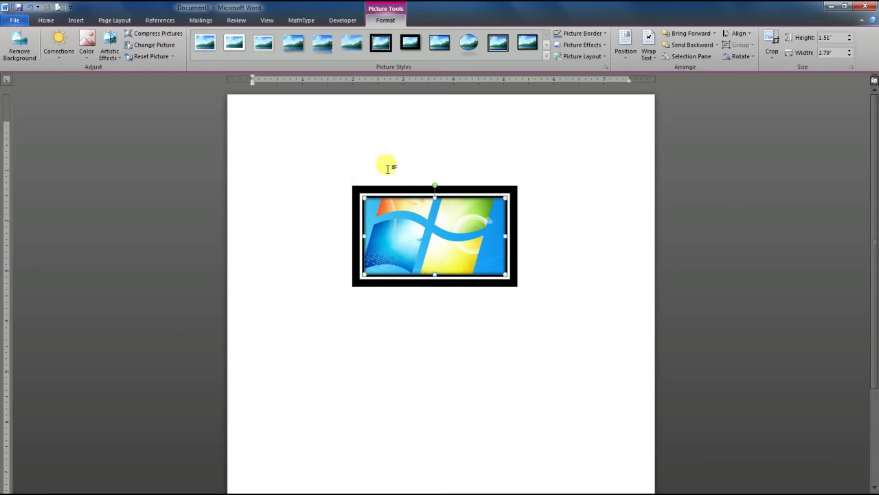
Delete the logo picture from the page.
{"action": "left_click", "coordinate": [77, 20]}
{"action": "left_click", "coordinate": [483, 194]}
{"action": "key", "text": "Delete"}
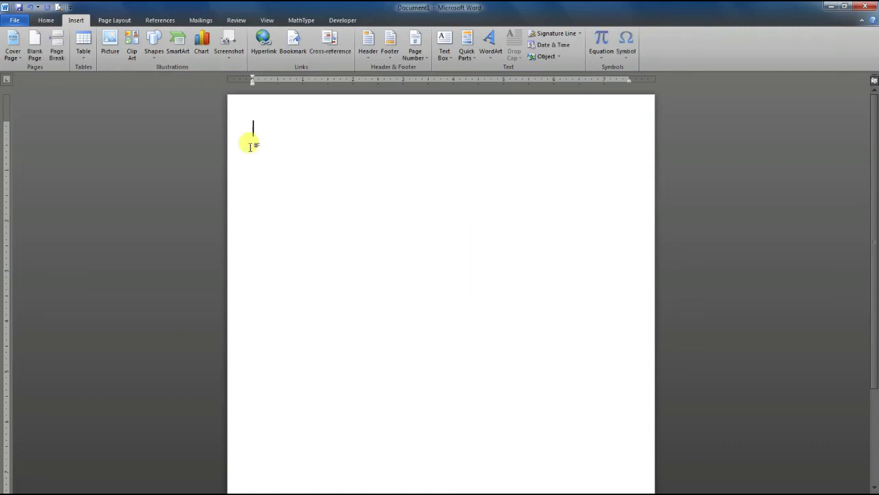
Open and dismiss the Insert Hyperlink dialog without creating a link.
{"action": "left_click", "coordinate": [269, 57]}
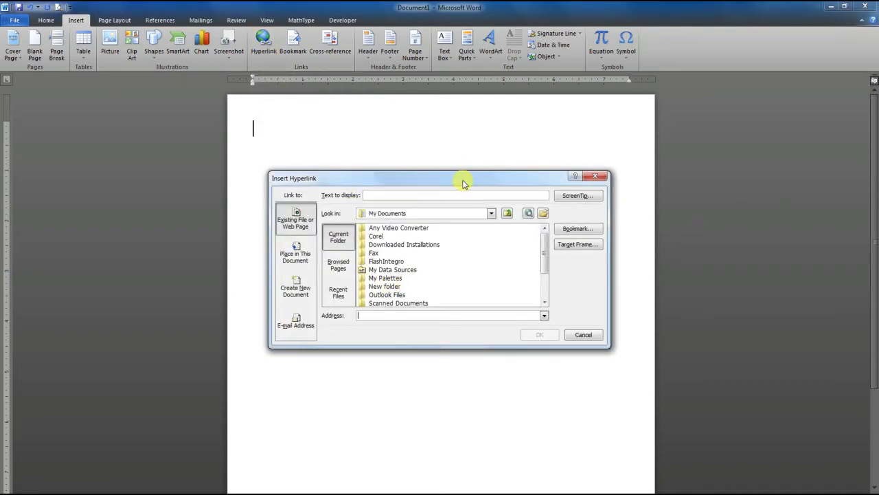
{"action": "left_click_drag", "start_coordinate": [463, 183], "coordinate": [484, 137]}
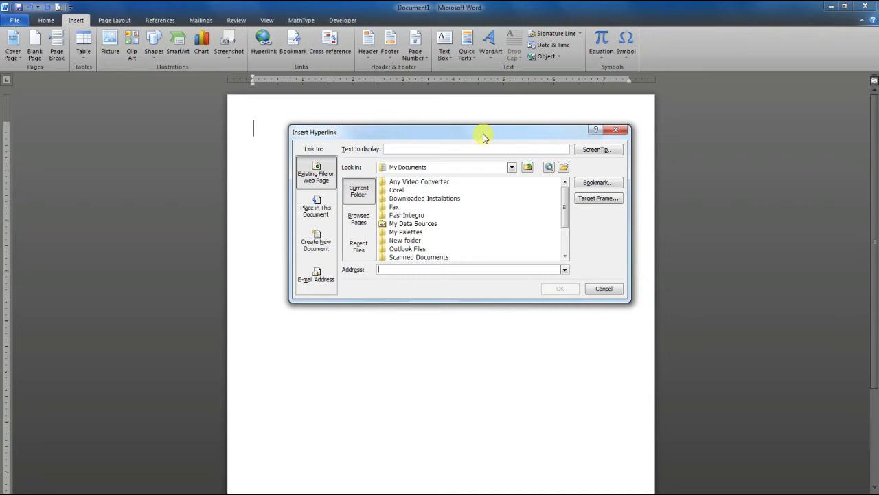
{"action": "left_click", "coordinate": [610, 129]}
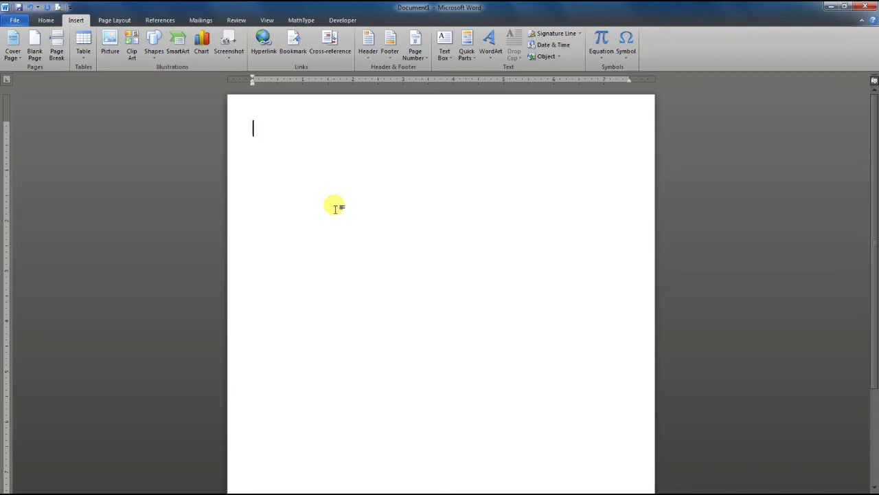
{"action": "left_click", "coordinate": [336, 207]}
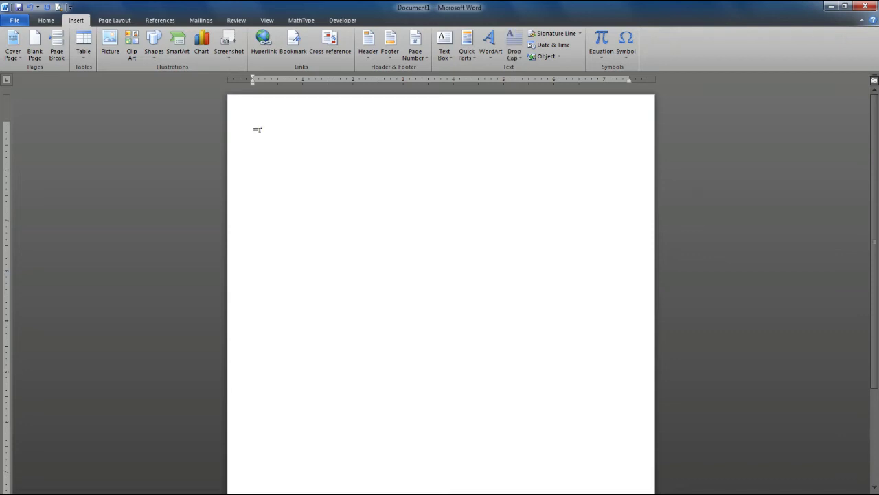
Generate sample filler paragraphs with =rand().
{"action": "type", "text": "and()"}
{"action": "key", "text": "Return"}
{"action": "scroll", "coordinate": [391, 209], "scroll_direction": "up", "scroll_amount": 4}
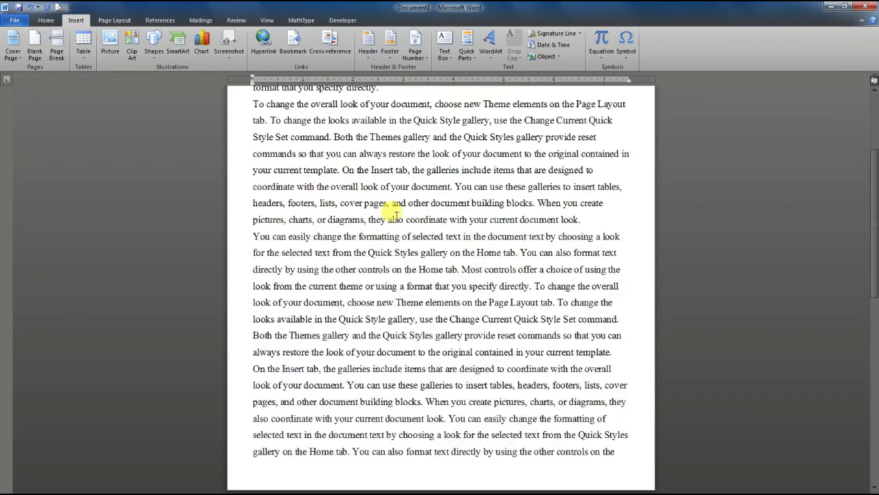
{"action": "scroll", "coordinate": [391, 209], "scroll_direction": "up", "scroll_amount": 3}
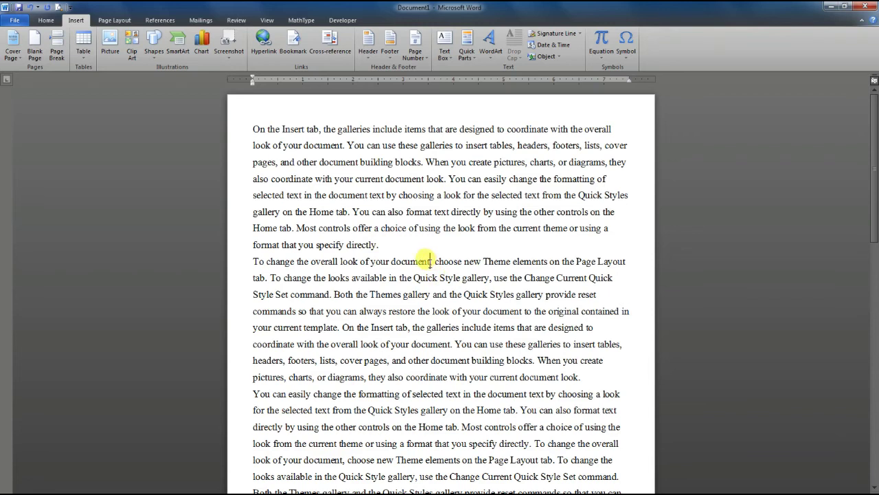
Hyperlink the word 'document' in the second paragraph to IOGO CHANEL 2.png in My Documents.
{"action": "left_click_drag", "start_coordinate": [431, 261], "coordinate": [392, 263]}
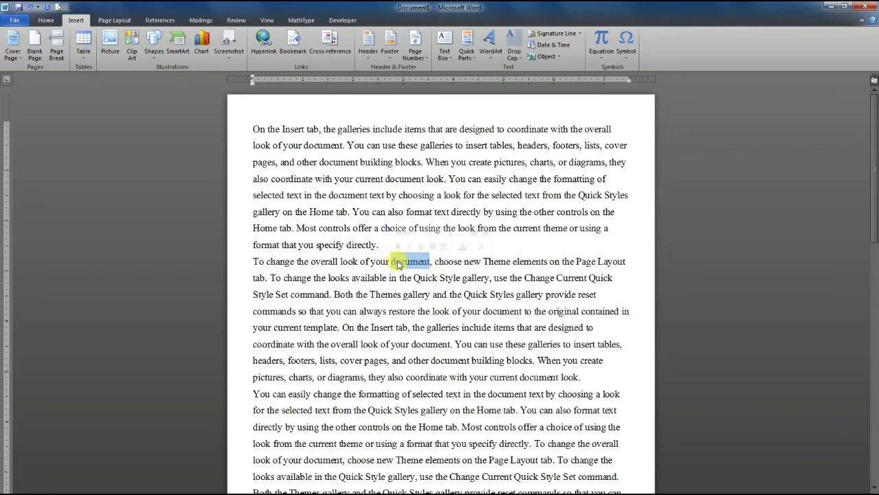
{"action": "left_click", "coordinate": [262, 46]}
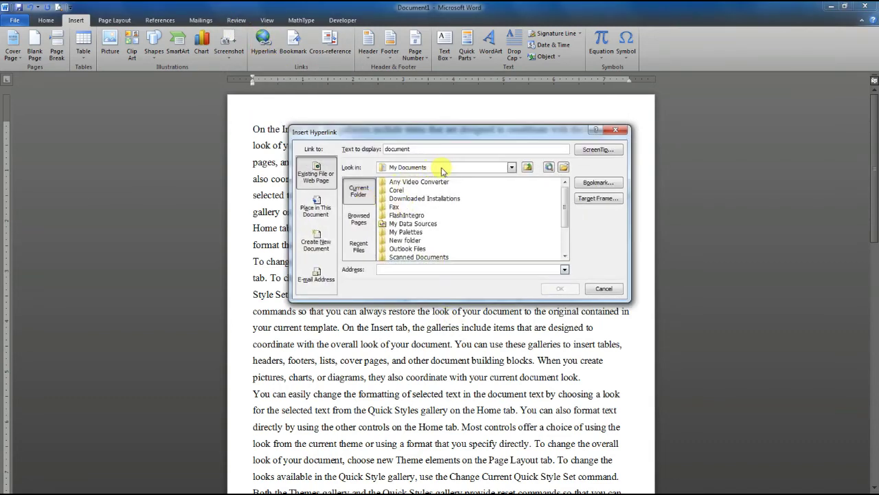
{"action": "left_click", "coordinate": [443, 170]}
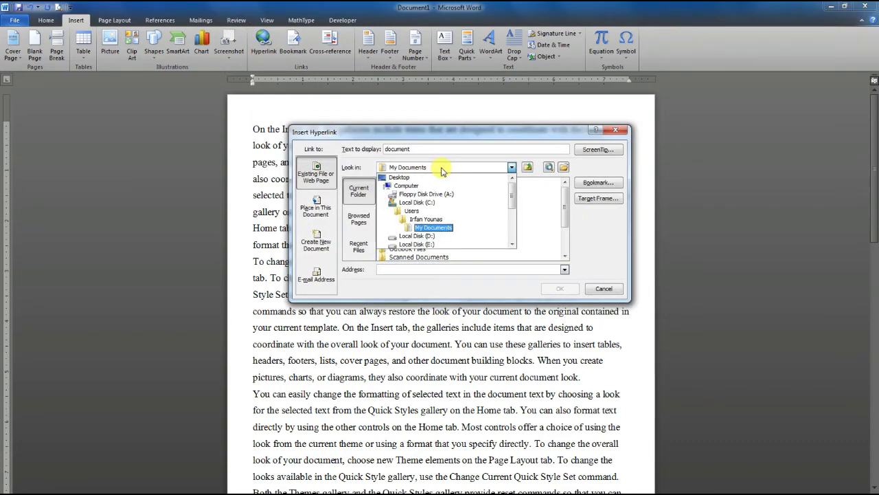
{"action": "left_click", "coordinate": [434, 227]}
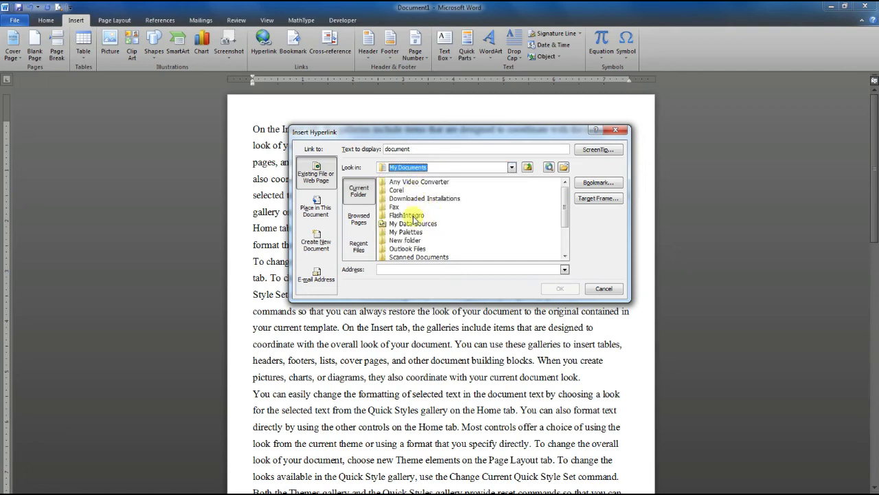
{"action": "left_click_drag", "start_coordinate": [565, 211], "coordinate": [569, 236]}
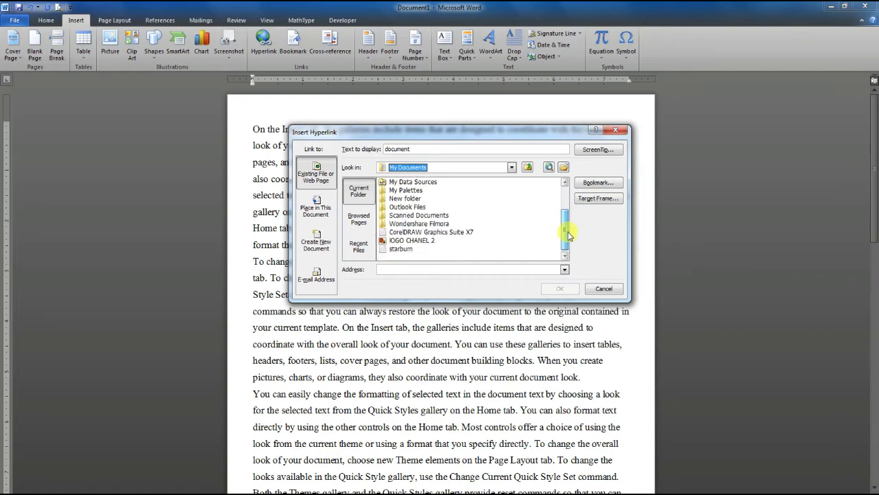
{"action": "left_click", "coordinate": [412, 240]}
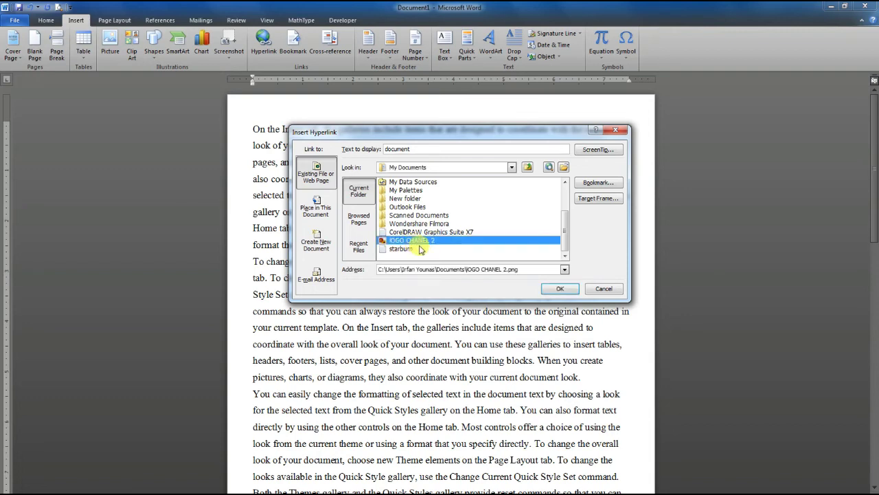
{"action": "left_click", "coordinate": [560, 289]}
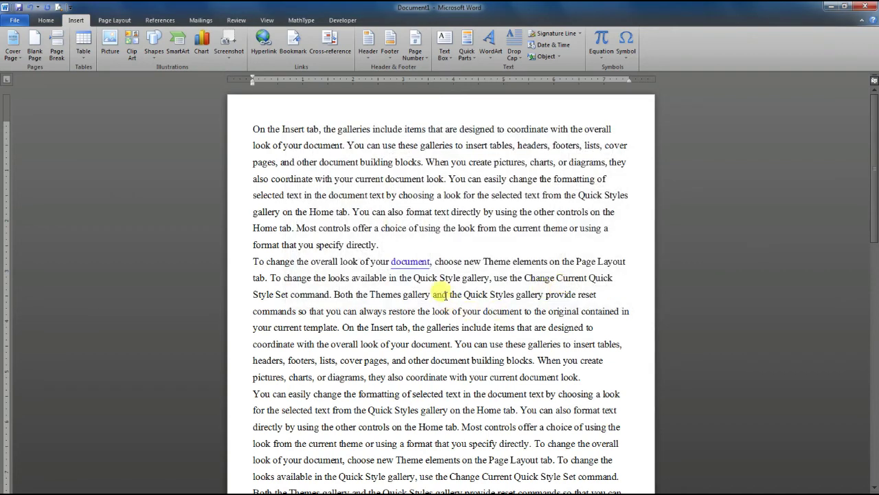
{"action": "mouse_move", "coordinate": [410, 262]}
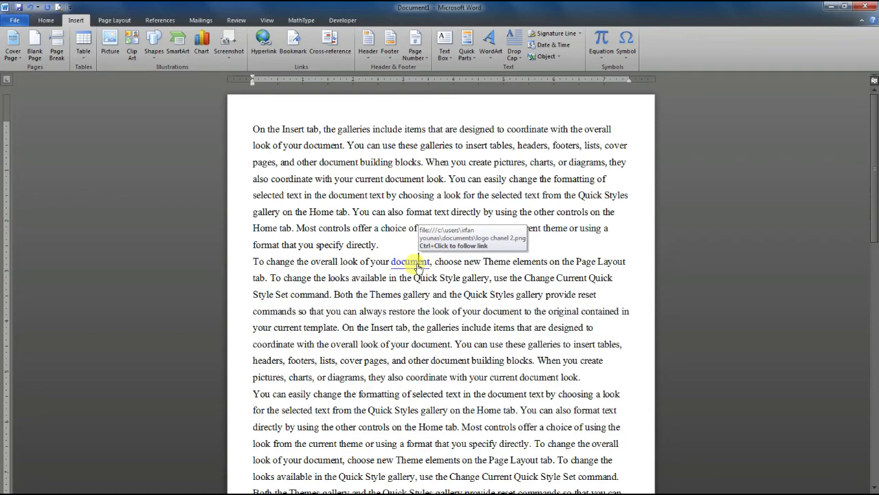
Follow the 'document' hyperlink twice, allowing the Security Notice, to open IOGO CHANEL 2.png.
{"action": "left_click", "coordinate": [415, 265], "text": "ctrl"}
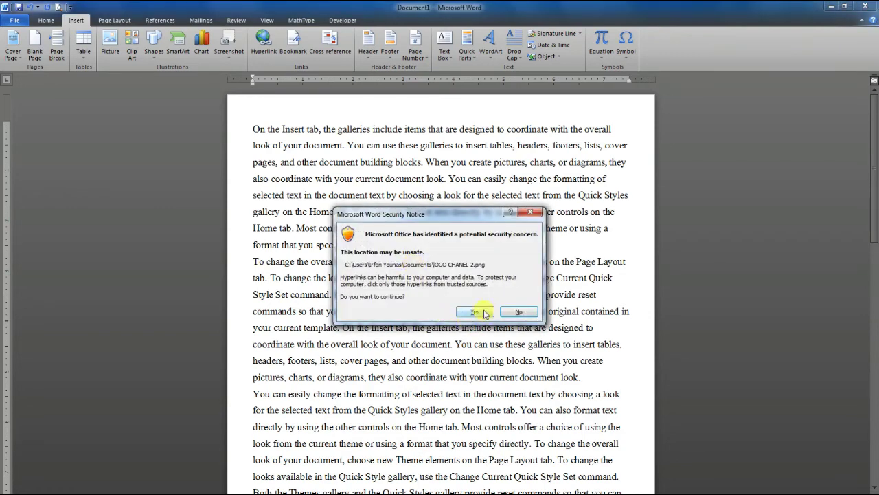
{"action": "left_click", "coordinate": [484, 312]}
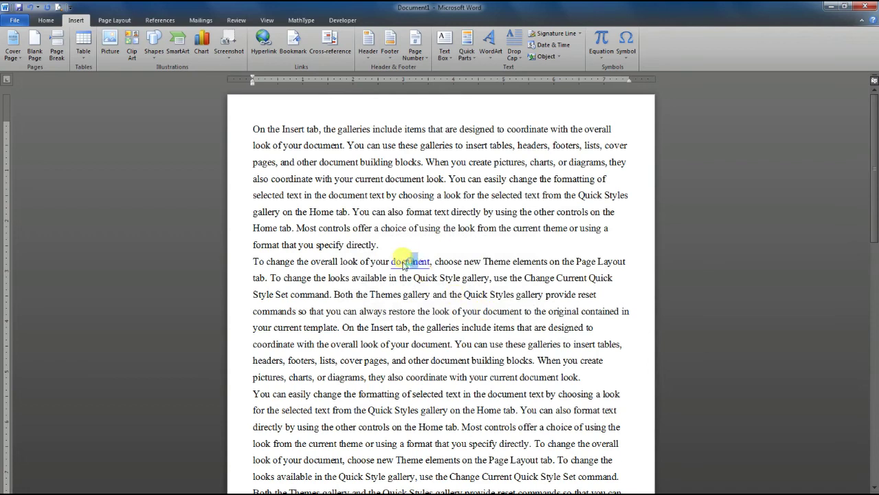
{"action": "left_click_drag", "start_coordinate": [404, 265], "coordinate": [426, 266]}
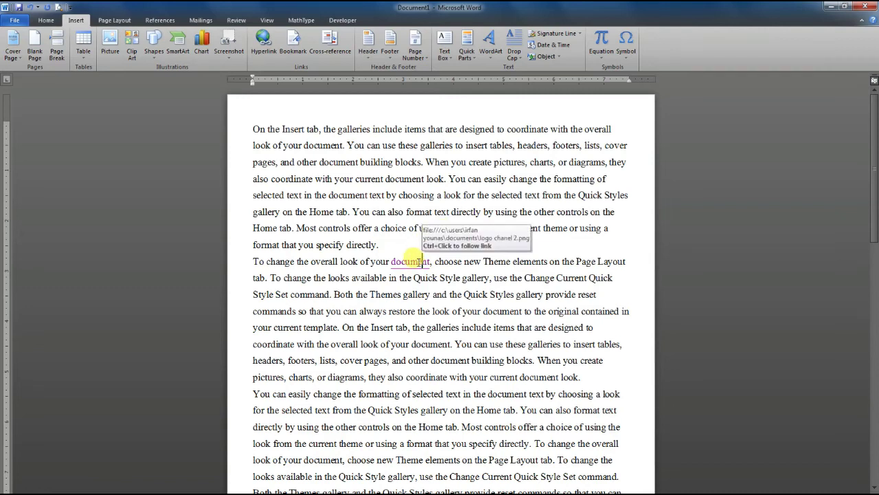
{"action": "left_click", "coordinate": [417, 267], "text": "ctrl"}
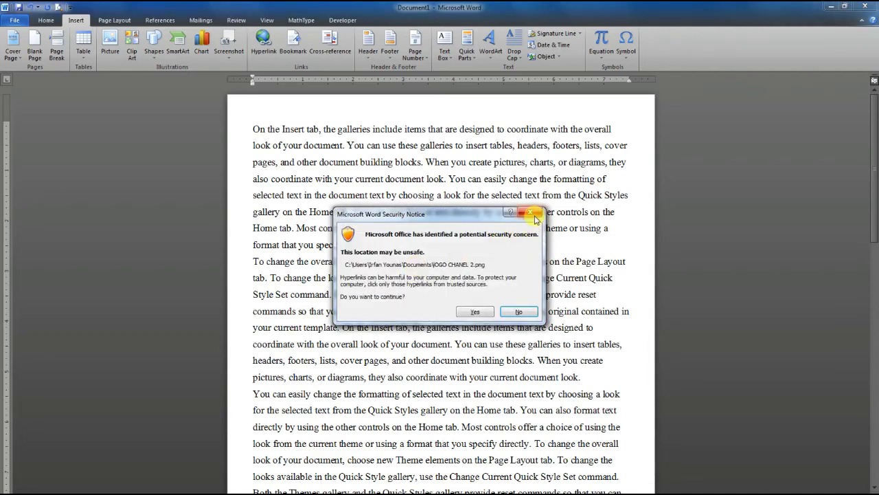
{"action": "left_click", "coordinate": [472, 311]}
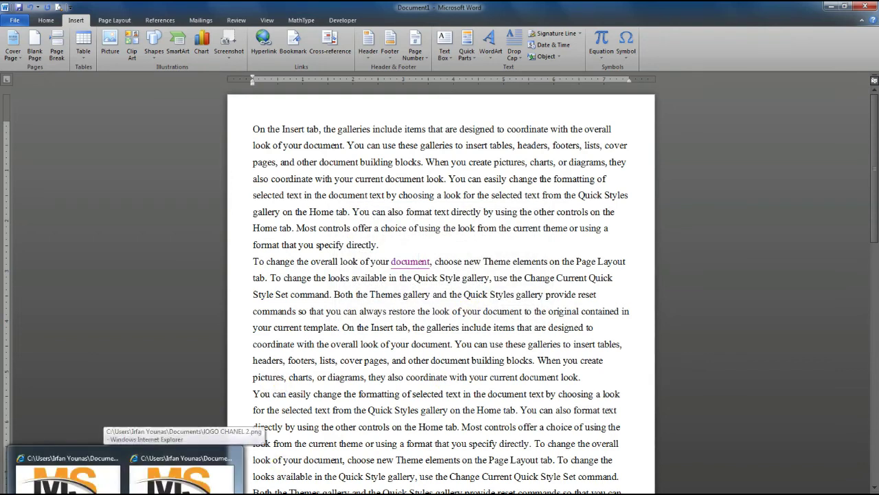
Bring Internet Explorer forward, switch to the logo's second tab, and close all its tabs.
{"action": "left_click", "coordinate": [133, 448]}
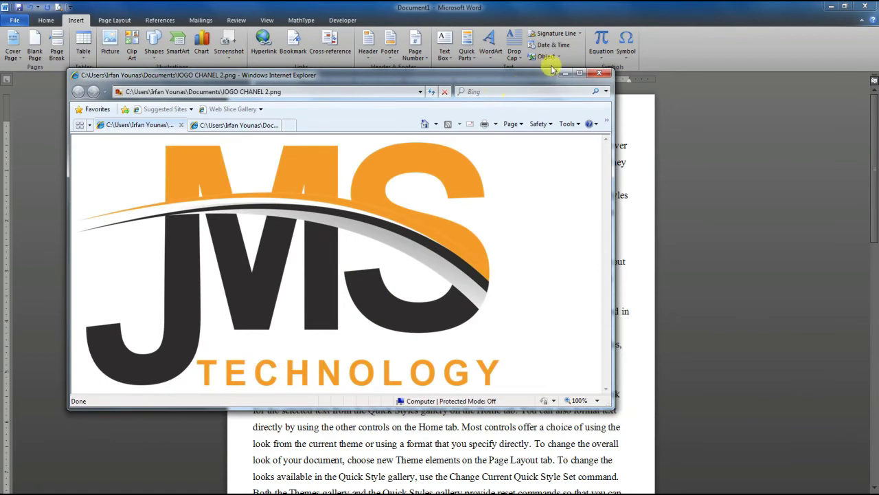
{"action": "left_click_drag", "start_coordinate": [506, 73], "coordinate": [586, 63]}
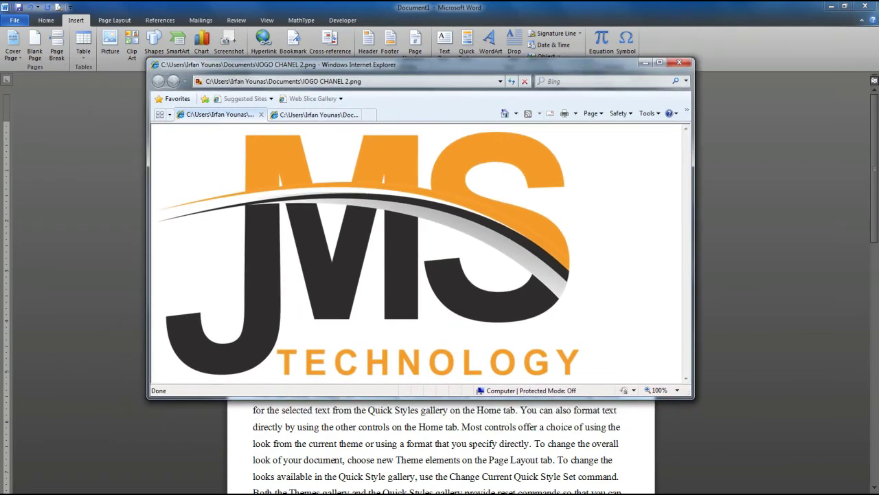
{"action": "left_click", "coordinate": [182, 473]}
{"action": "mouse_move", "coordinate": [660, 63]}
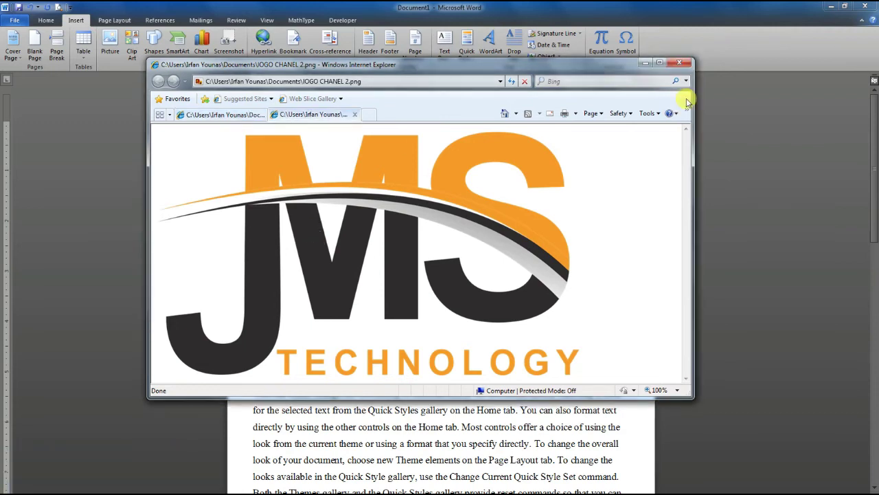
{"action": "left_click", "coordinate": [674, 63]}
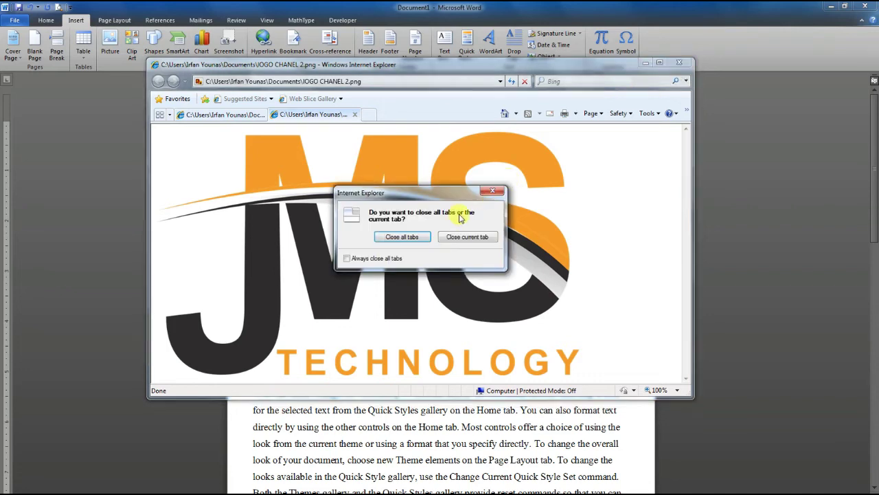
{"action": "left_click", "coordinate": [492, 190]}
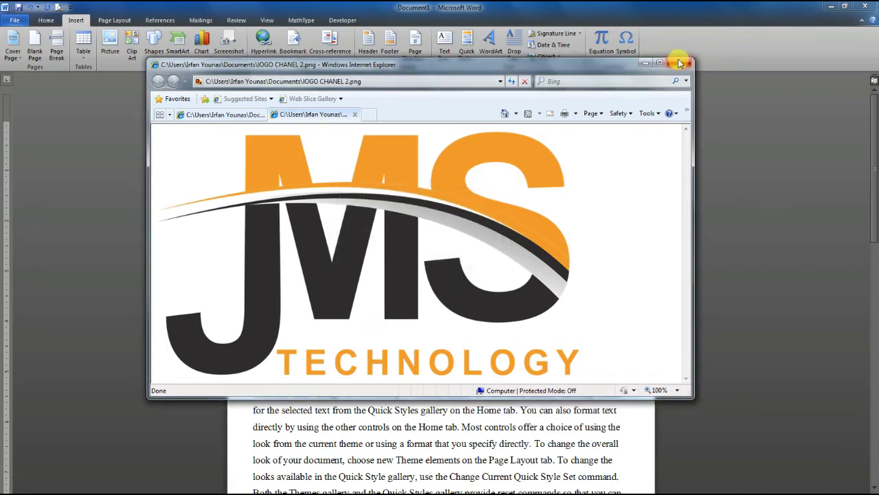
{"action": "left_click", "coordinate": [679, 62]}
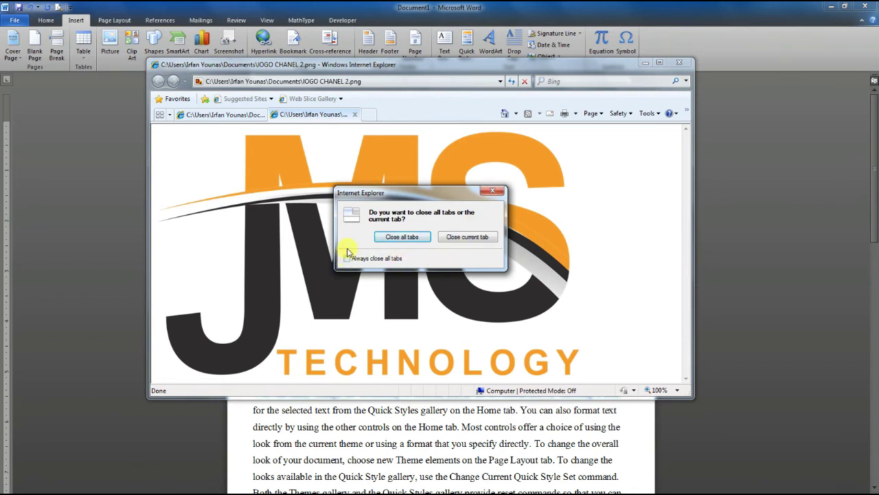
{"action": "left_click", "coordinate": [492, 190]}
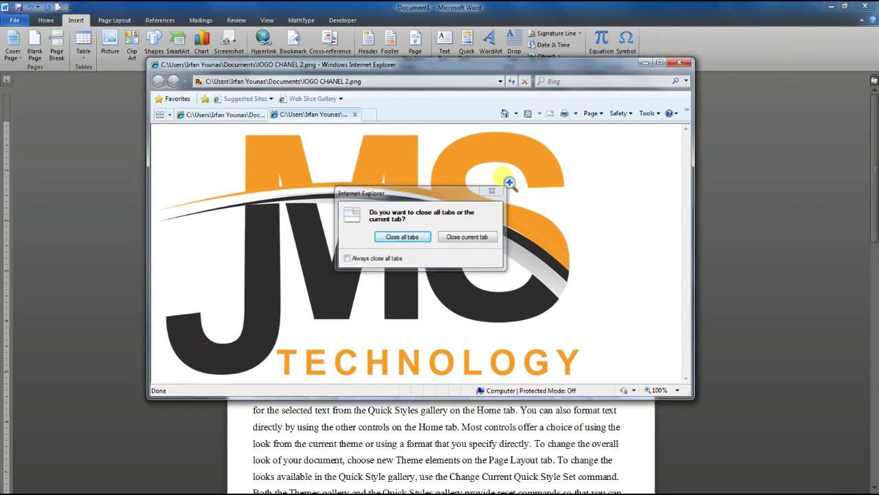
{"action": "left_click", "coordinate": [689, 62]}
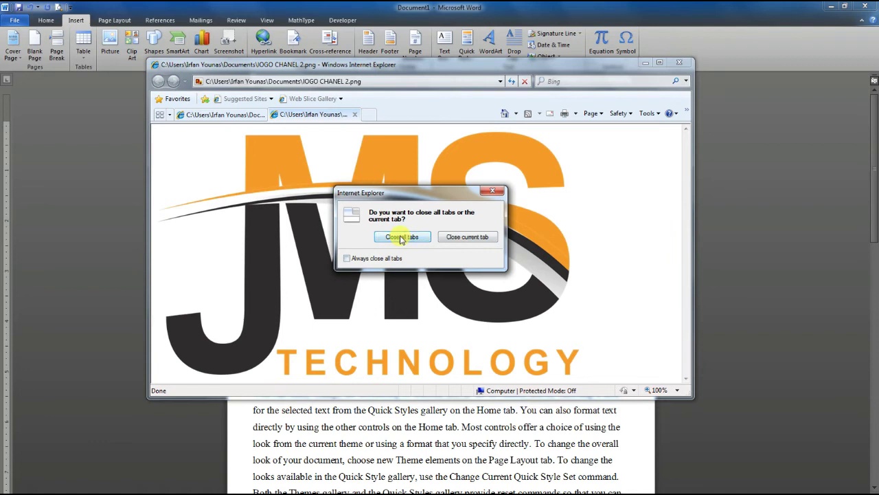
{"action": "left_click", "coordinate": [402, 237]}
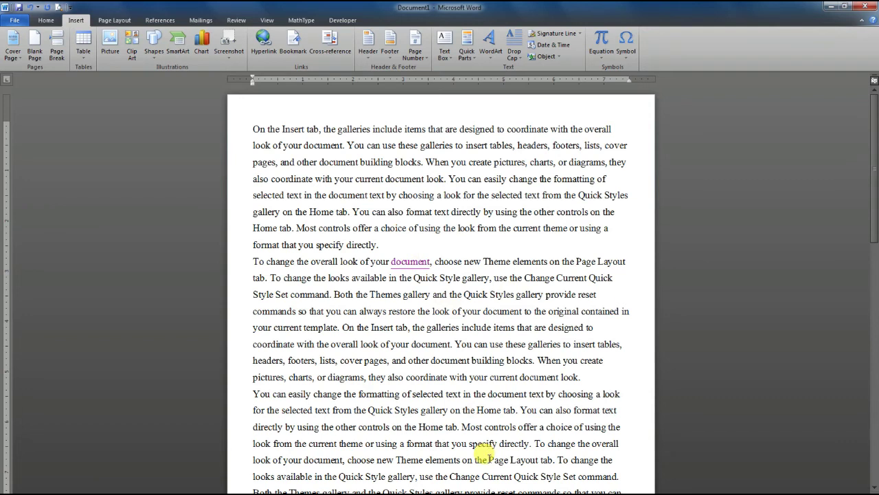
Follow the 'document' hyperlink again, allowing the Security Notice, to reopen the JMS Technology logo.
{"action": "left_click", "coordinate": [410, 263], "text": "ctrl"}
{"action": "left_click", "coordinate": [476, 312]}
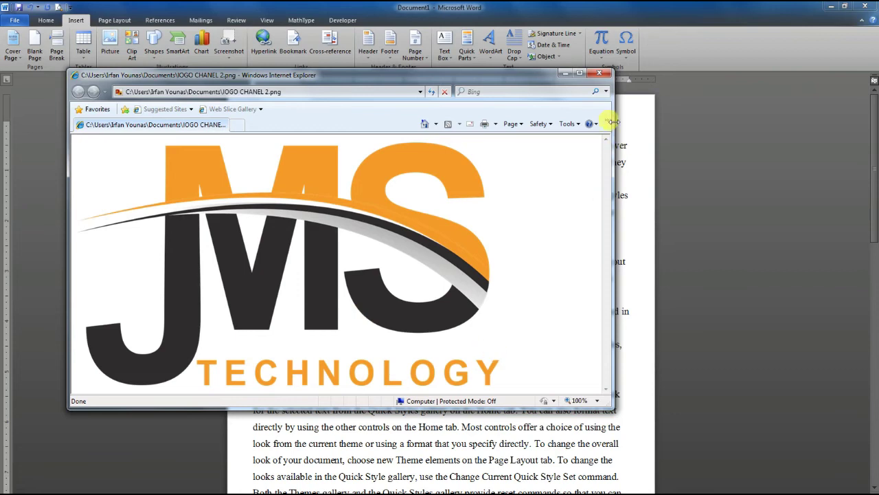
Close the Internet Explorer logo viewer and select 'galleries' in the second paragraph.
{"action": "left_click", "coordinate": [600, 75]}
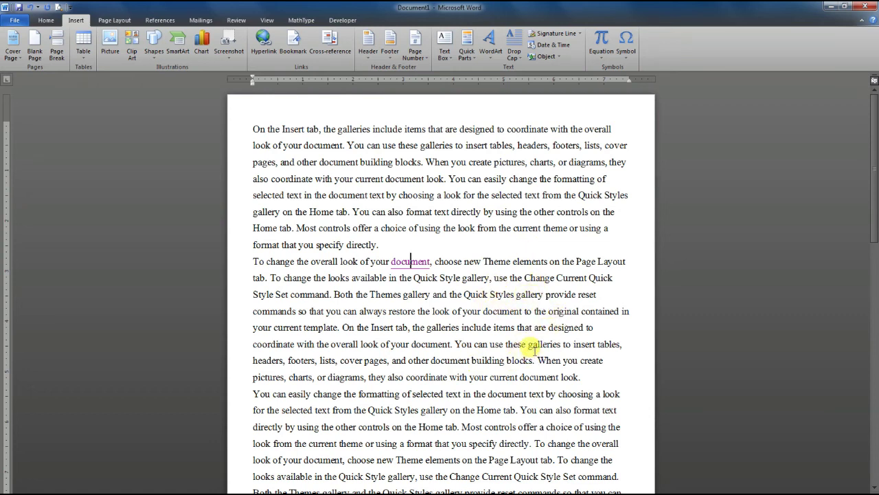
{"action": "left_click_drag", "start_coordinate": [561, 343], "coordinate": [524, 342]}
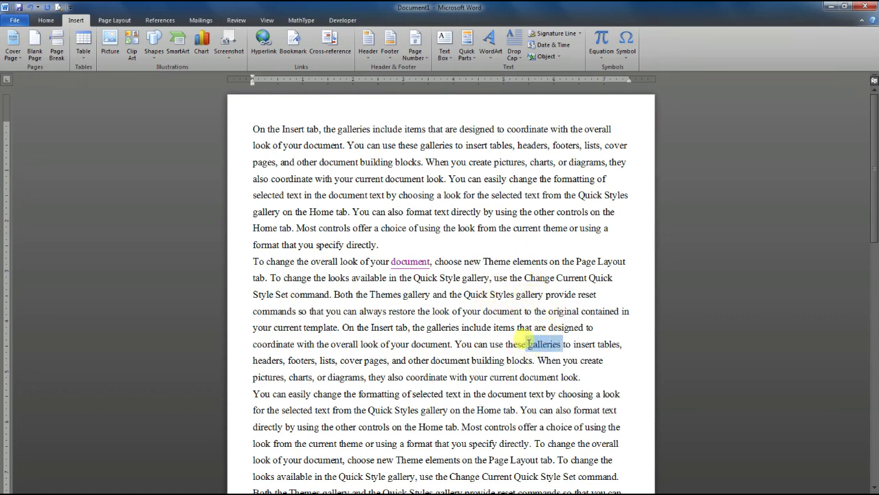
Hyperlink the selected word 'galleries' to the School Pix folder on Local Disk (E:).
{"action": "left_click", "coordinate": [264, 43]}
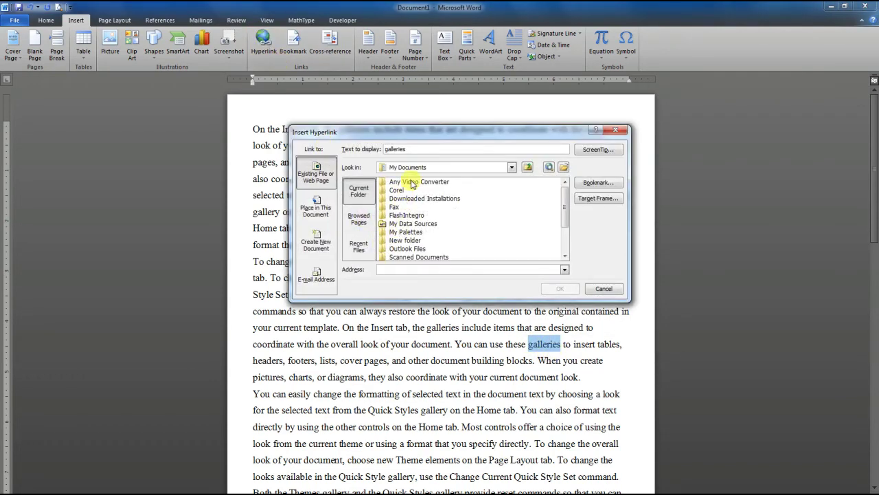
{"action": "left_click", "coordinate": [512, 169]}
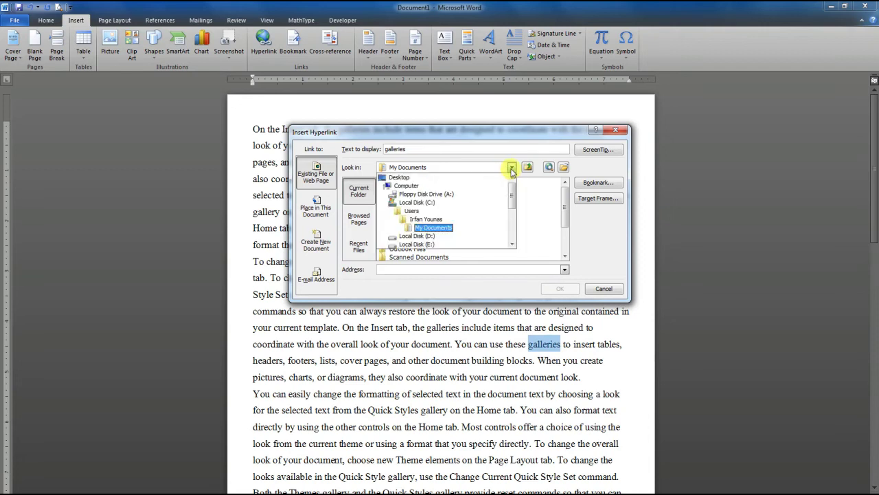
{"action": "left_click", "coordinate": [409, 187]}
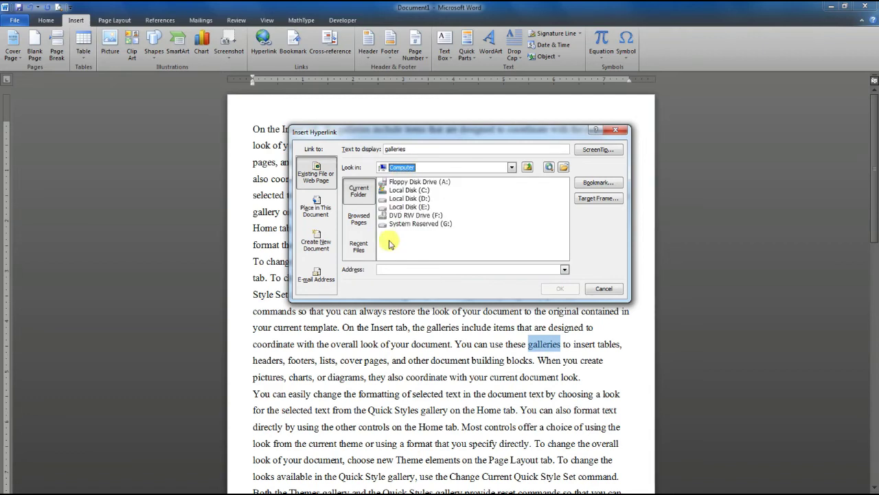
{"action": "left_click", "coordinate": [422, 209]}
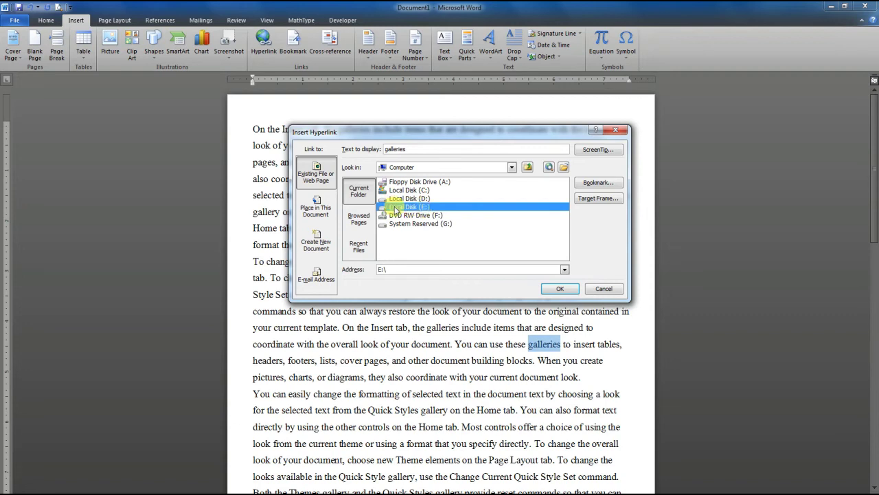
{"action": "double_click", "coordinate": [390, 208]}
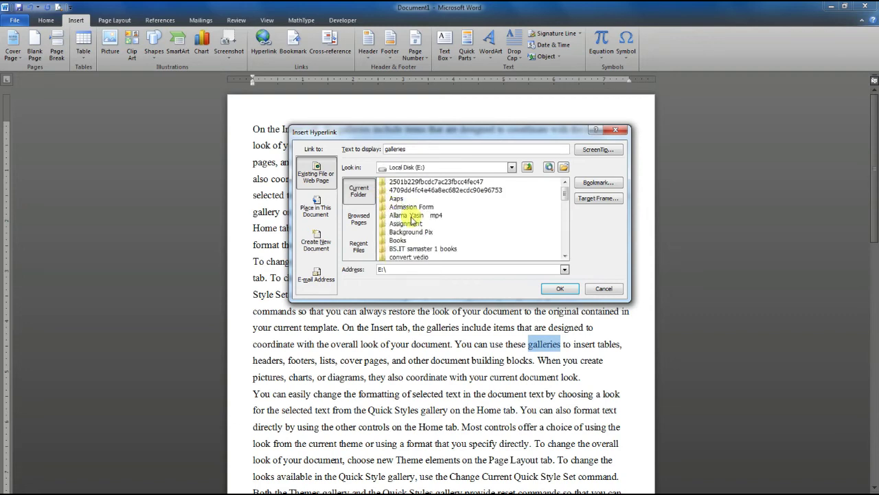
{"action": "left_click_drag", "start_coordinate": [568, 199], "coordinate": [566, 241]}
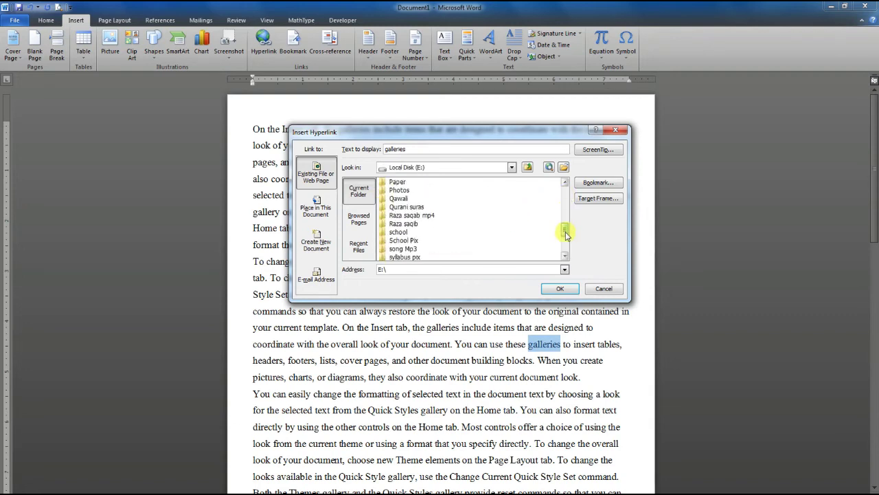
{"action": "scroll", "coordinate": [557, 239], "scroll_direction": "up", "scroll_amount": 1}
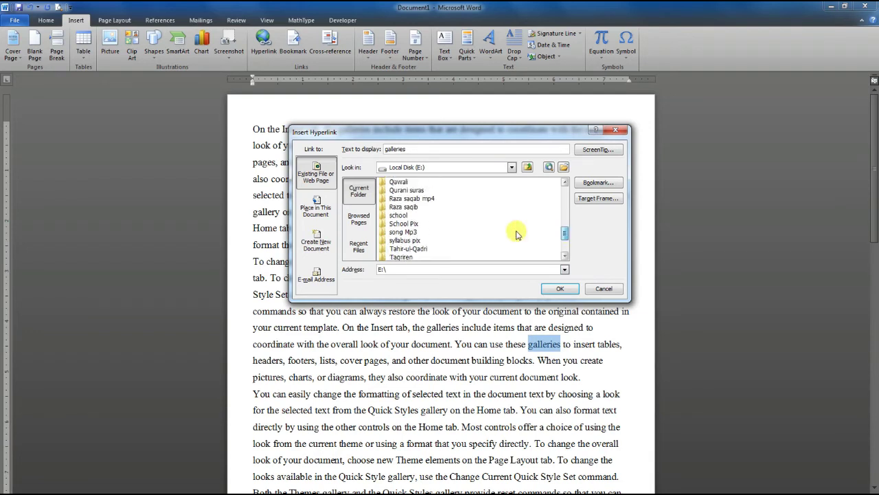
{"action": "double_click", "coordinate": [406, 224]}
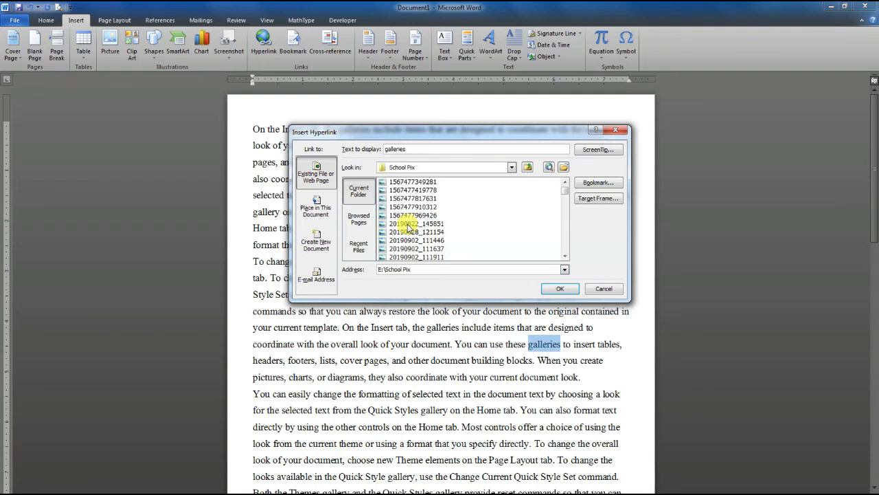
{"action": "left_click", "coordinate": [558, 290]}
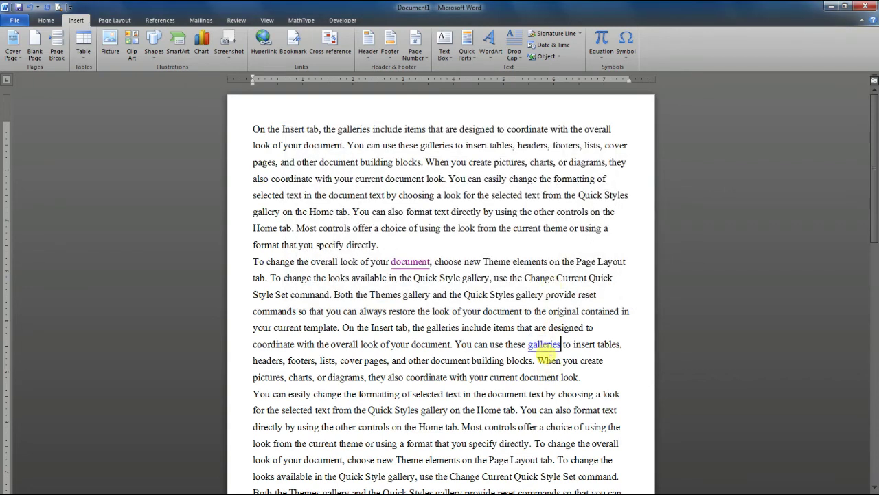
{"action": "mouse_move", "coordinate": [544, 344]}
{"action": "left_click", "coordinate": [546, 345], "text": "ctrl"}
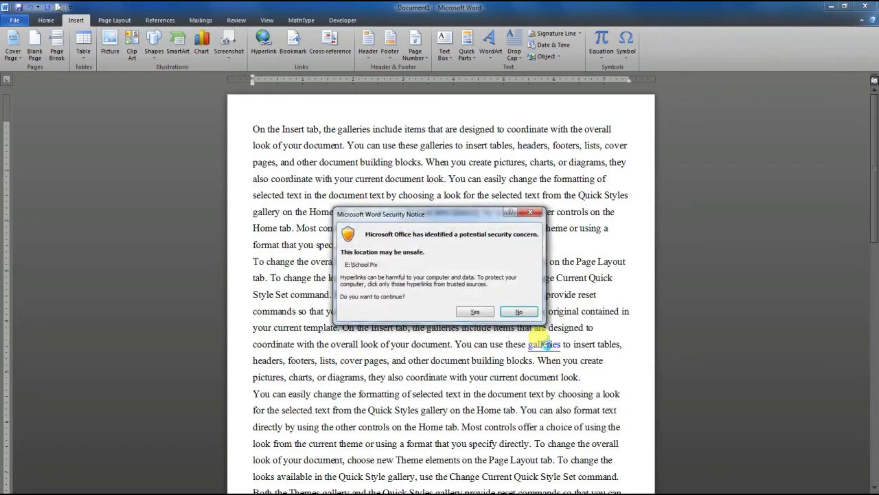
{"action": "left_click", "coordinate": [464, 311]}
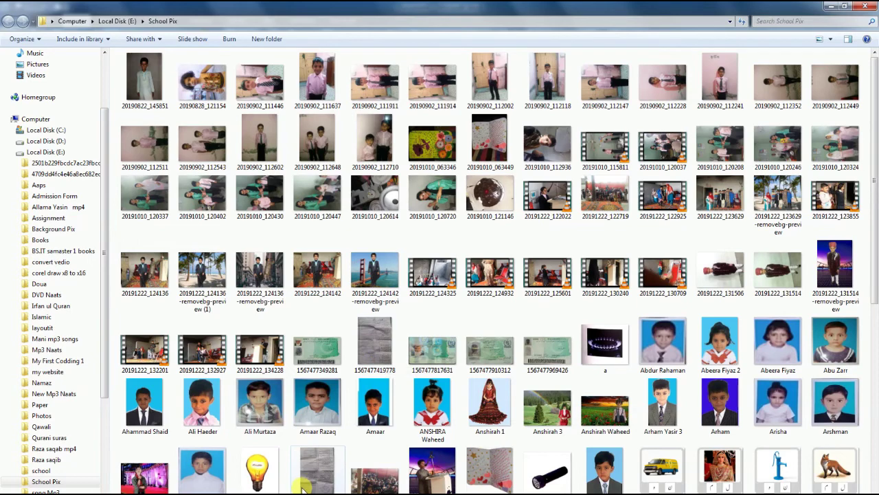
{"action": "left_click", "coordinate": [867, 7]}
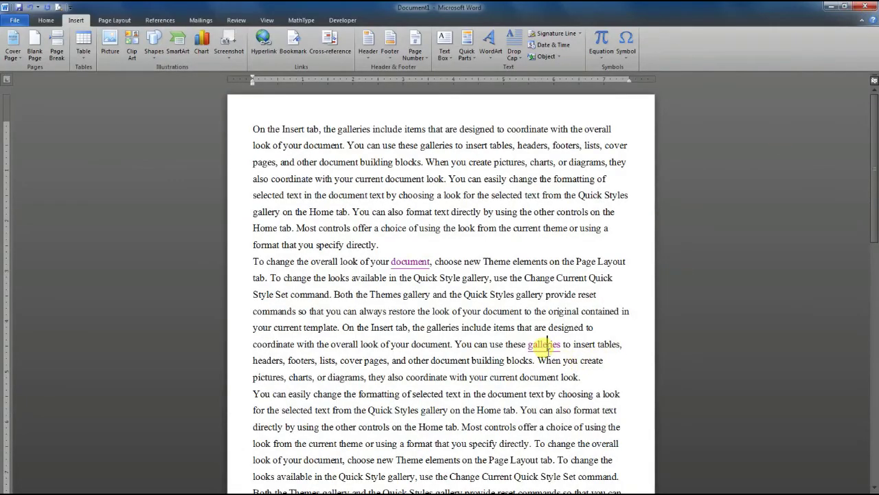
Remove the hyperlinks from the words 'document' and 'galleries' in the second paragraph.
{"action": "double_click", "coordinate": [412, 263]}
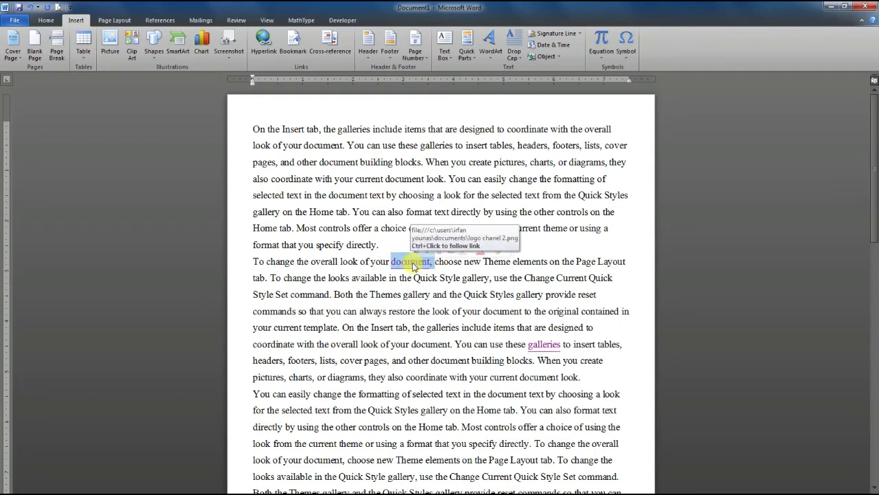
{"action": "right_click", "coordinate": [414, 266]}
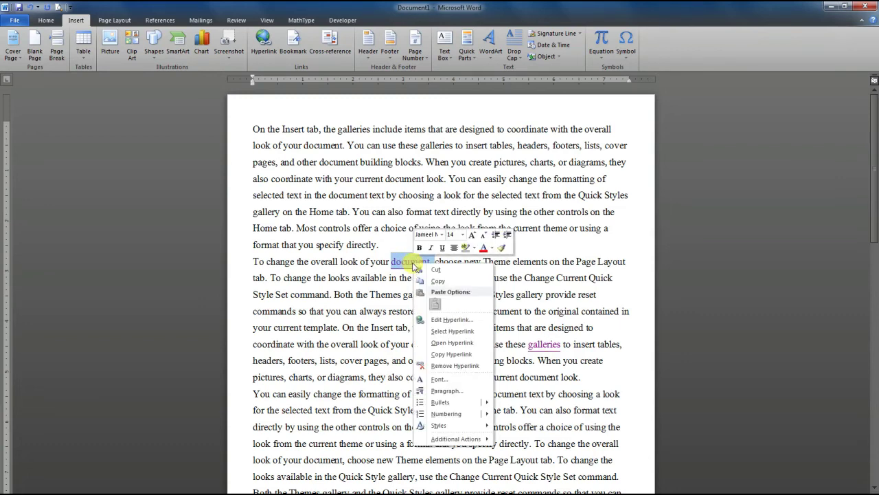
{"action": "left_click", "coordinate": [445, 370]}
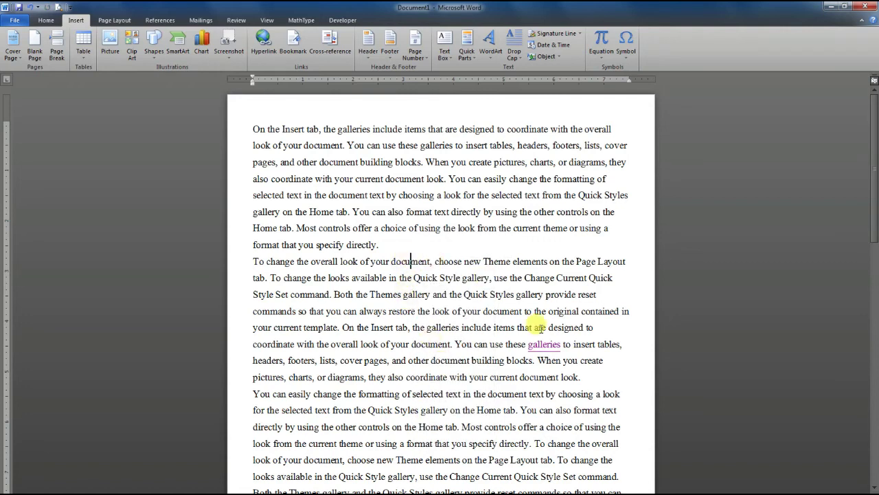
{"action": "left_click_drag", "start_coordinate": [561, 344], "coordinate": [529, 345]}
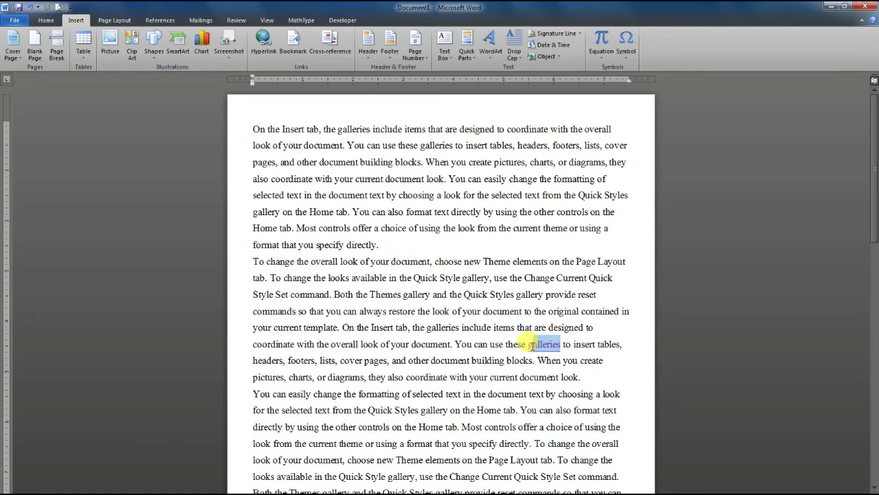
{"action": "right_click", "coordinate": [535, 346]}
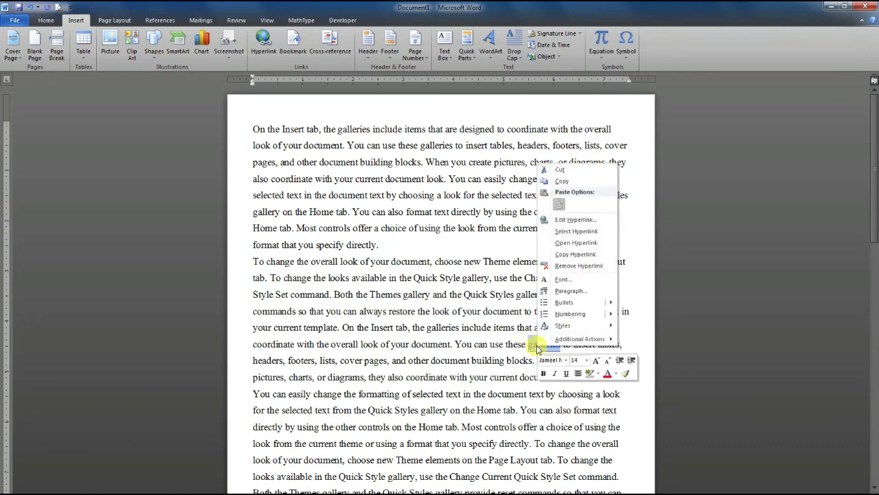
{"action": "left_click", "coordinate": [558, 267]}
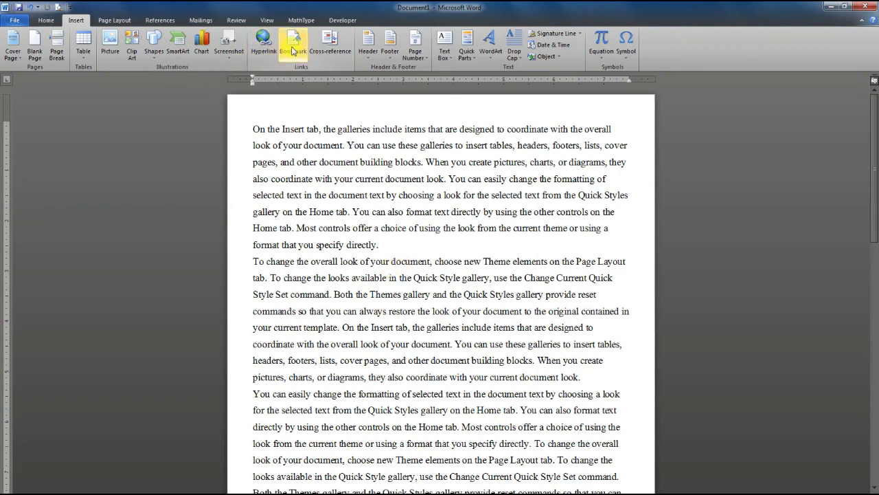
Select the word 'directly.' near the top of page 2.
{"action": "left_click_drag", "start_coordinate": [380, 244], "coordinate": [346, 246]}
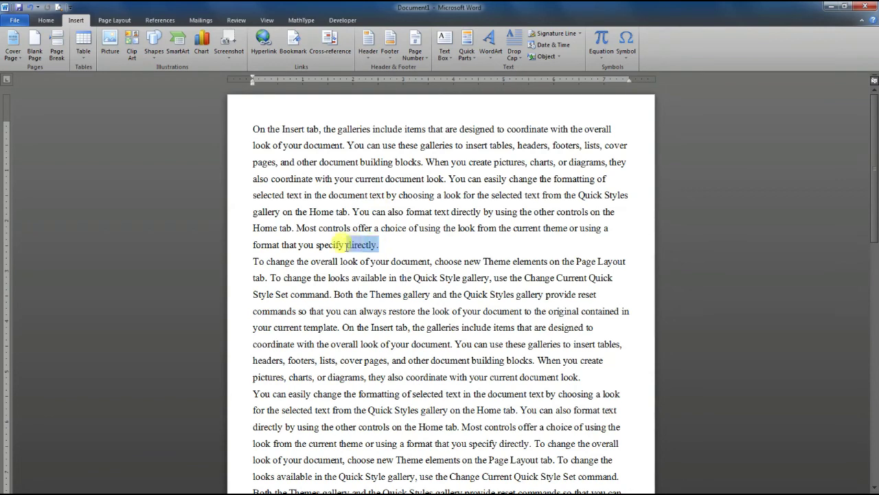
{"action": "scroll", "coordinate": [455, 295], "scroll_direction": "down", "scroll_amount": 4}
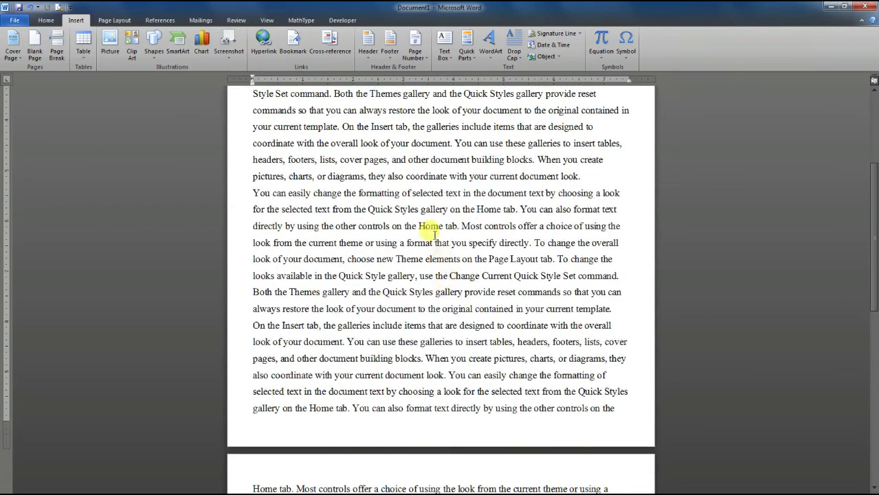
{"action": "scroll", "coordinate": [430, 244], "scroll_direction": "down", "scroll_amount": 4}
{"action": "left_click", "coordinate": [389, 331]}
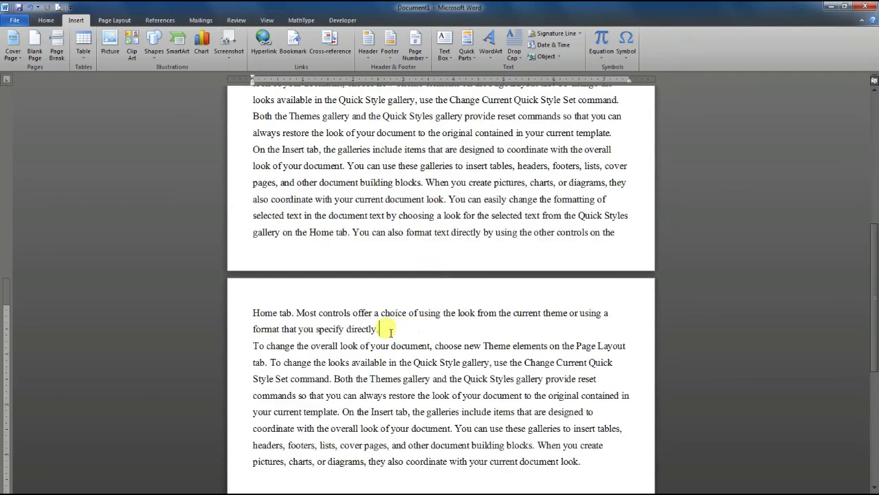
{"action": "scroll", "coordinate": [467, 344], "scroll_direction": "down", "scroll_amount": 5}
{"action": "scroll", "coordinate": [473, 323], "scroll_direction": "up", "scroll_amount": 4}
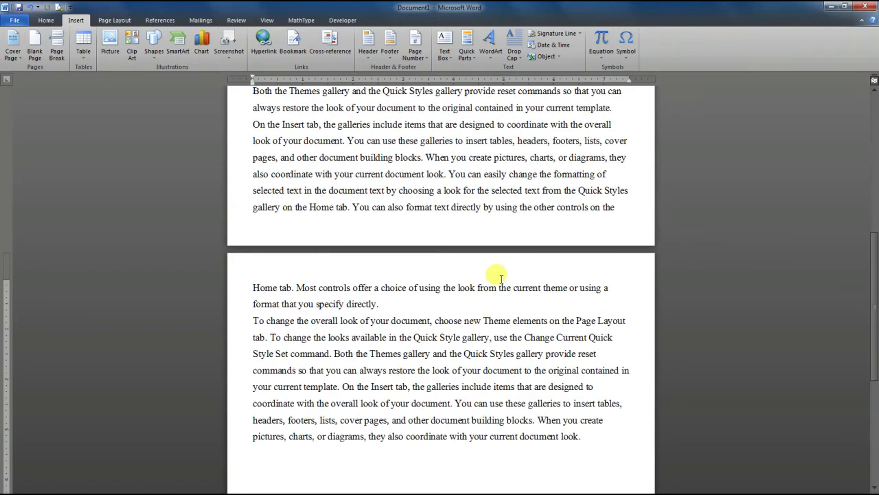
{"action": "left_click_drag", "start_coordinate": [378, 304], "coordinate": [361, 303]}
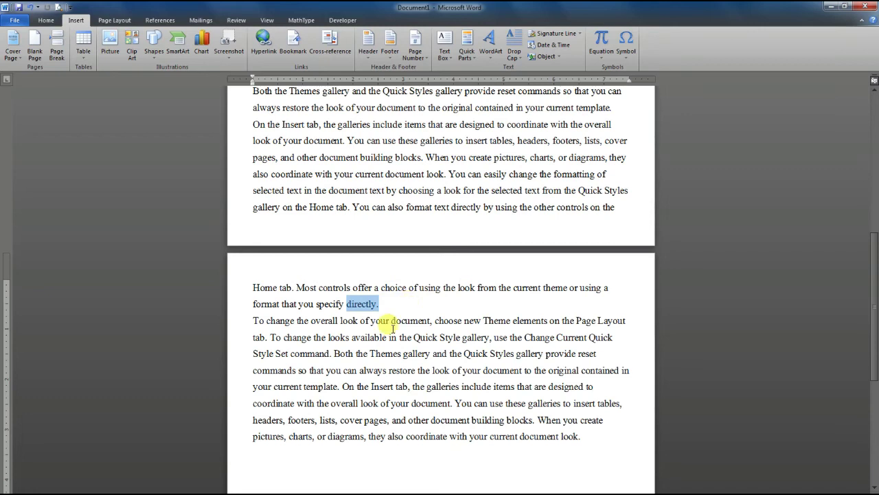
{"action": "left_click", "coordinate": [380, 307]}
{"action": "left_click_drag", "start_coordinate": [380, 307], "coordinate": [346, 304]}
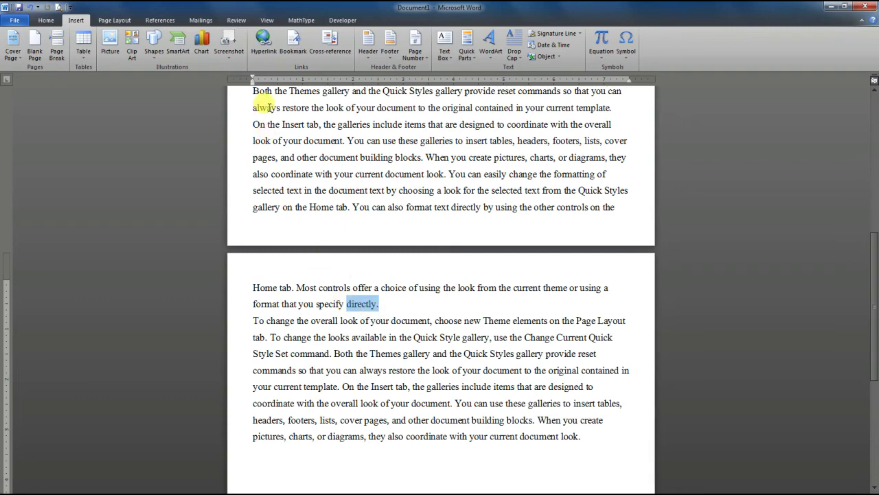
Add a bookmark named 'school' on the selected word 'directly.'.
{"action": "left_click", "coordinate": [292, 41]}
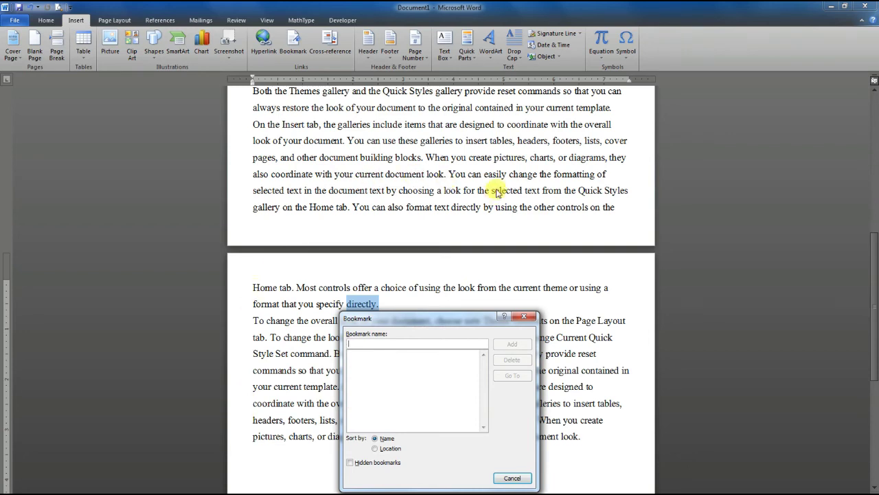
{"action": "type", "text": "school"}
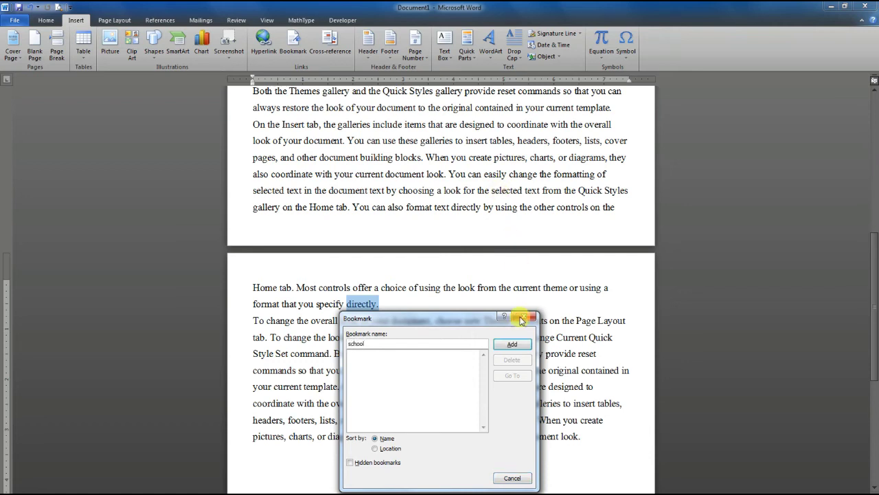
{"action": "left_click", "coordinate": [512, 343]}
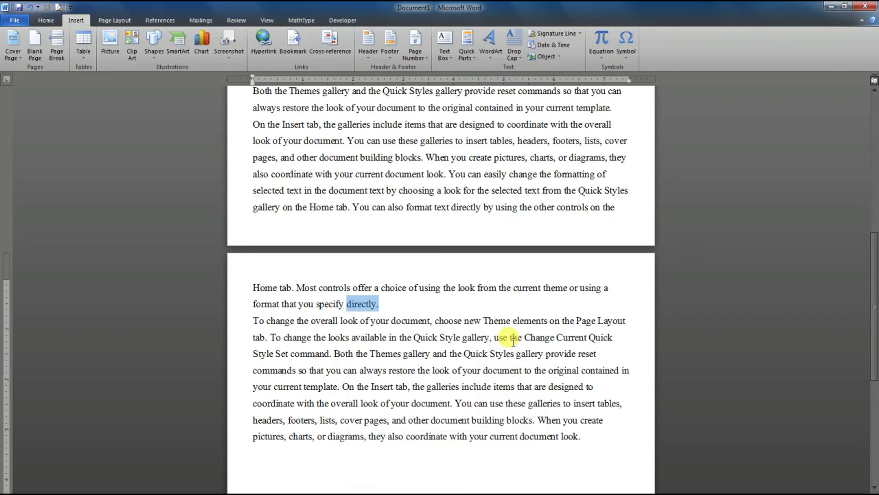
{"action": "left_click", "coordinate": [379, 304]}
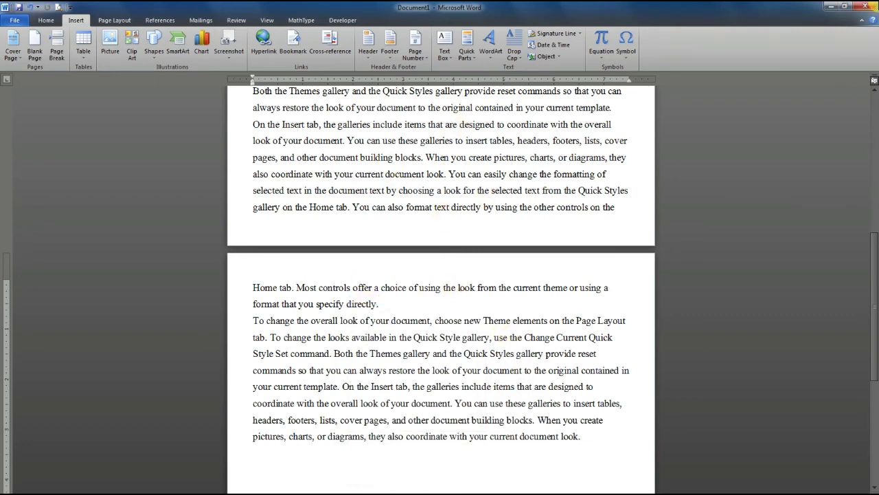
From the top of the document, go to the 'school' bookmark and close the Bookmark dialog.
{"action": "left_click", "coordinate": [46, 20]}
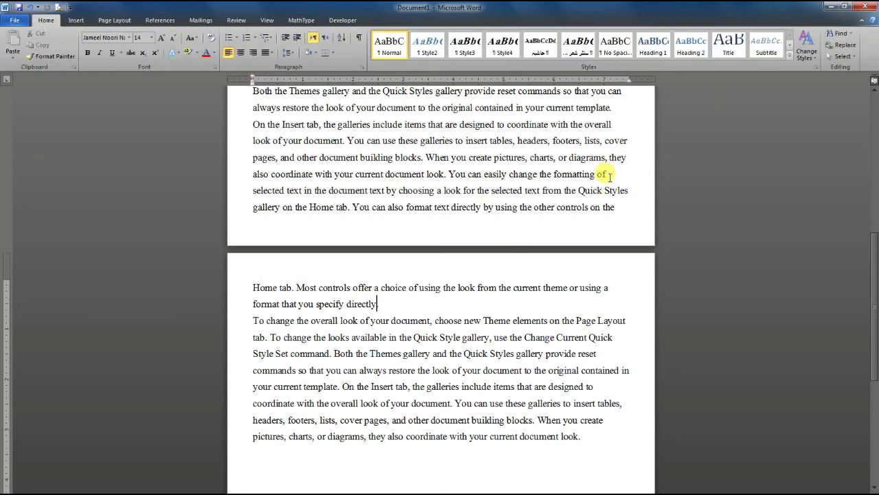
{"action": "key", "text": "ctrl+z"}
{"action": "scroll", "coordinate": [610, 180], "scroll_direction": "up", "scroll_amount": 5}
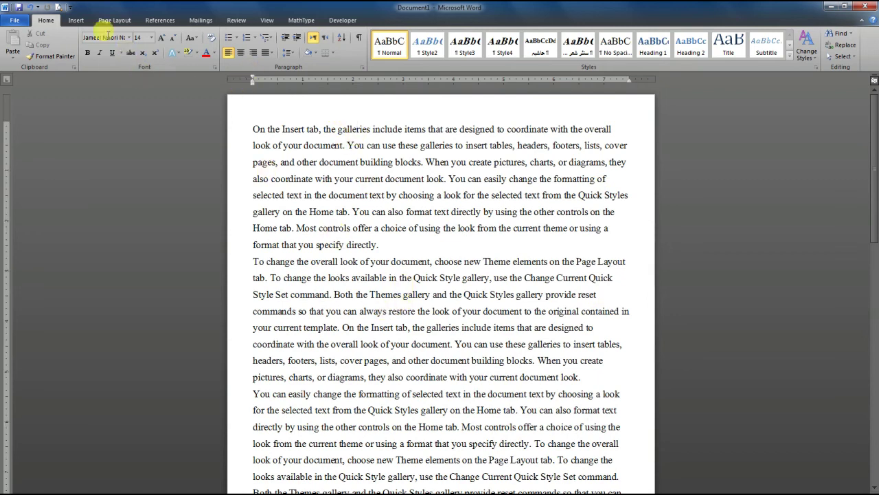
{"action": "left_click", "coordinate": [75, 20]}
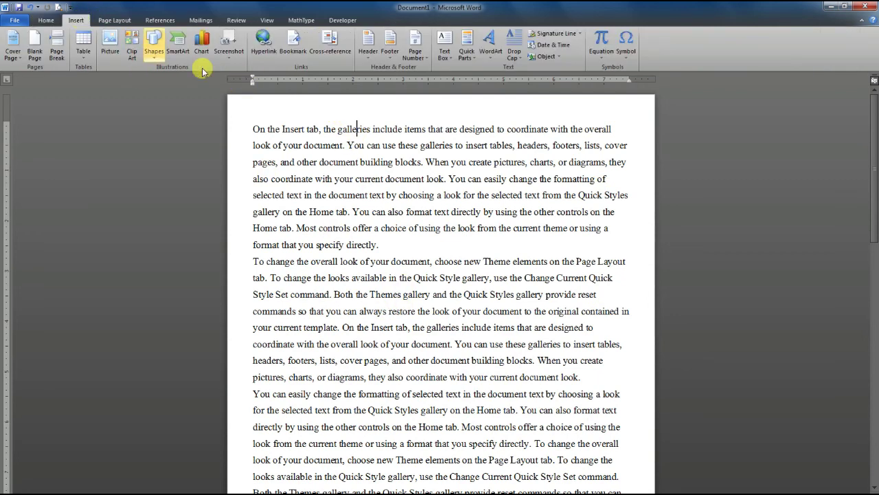
{"action": "left_click", "coordinate": [293, 48]}
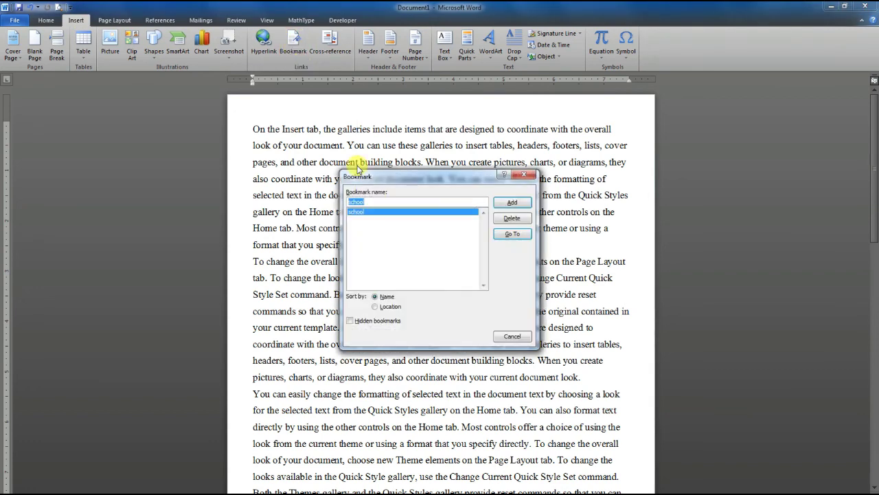
{"action": "left_click", "coordinate": [512, 235]}
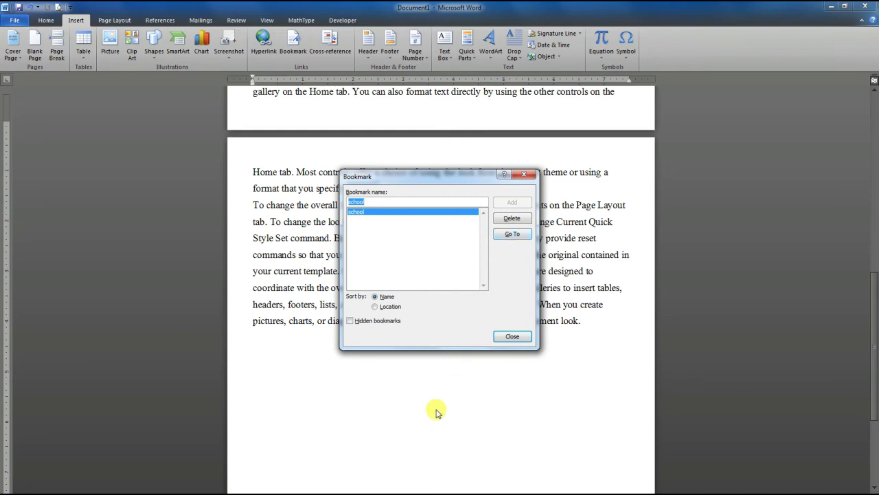
{"action": "left_click", "coordinate": [524, 176]}
{"action": "left_click", "coordinate": [385, 189]}
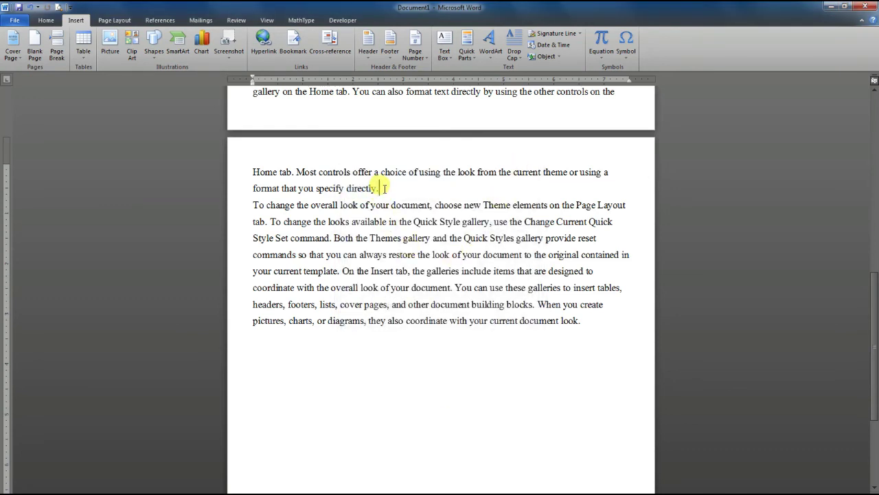
{"action": "double_click", "coordinate": [369, 189]}
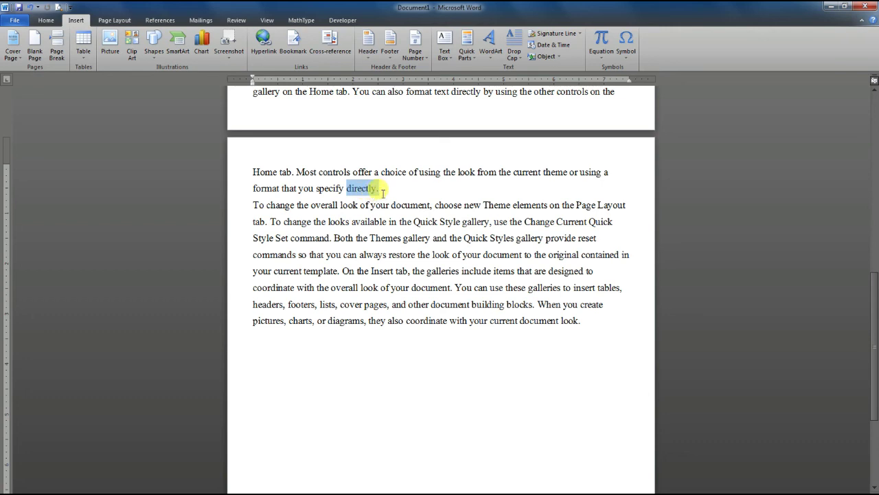
{"action": "left_click", "coordinate": [381, 190]}
{"action": "left_click_drag", "start_coordinate": [380, 190], "coordinate": [346, 190]}
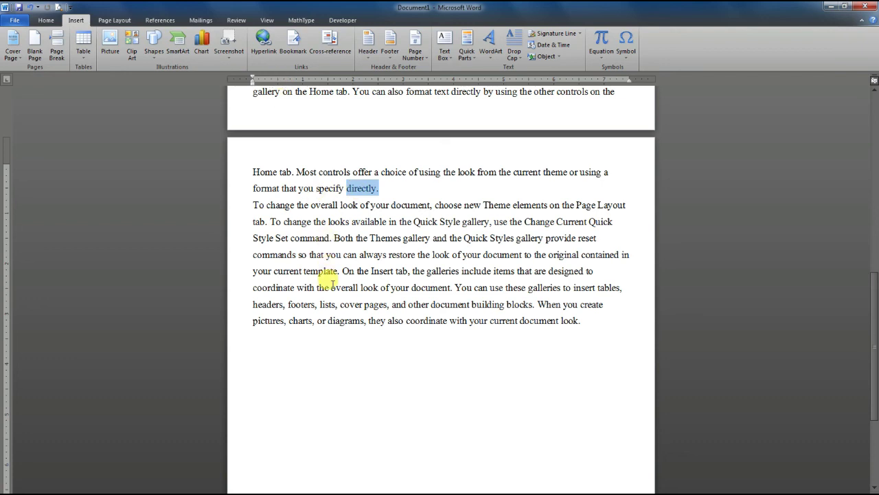
{"action": "left_click", "coordinate": [371, 188]}
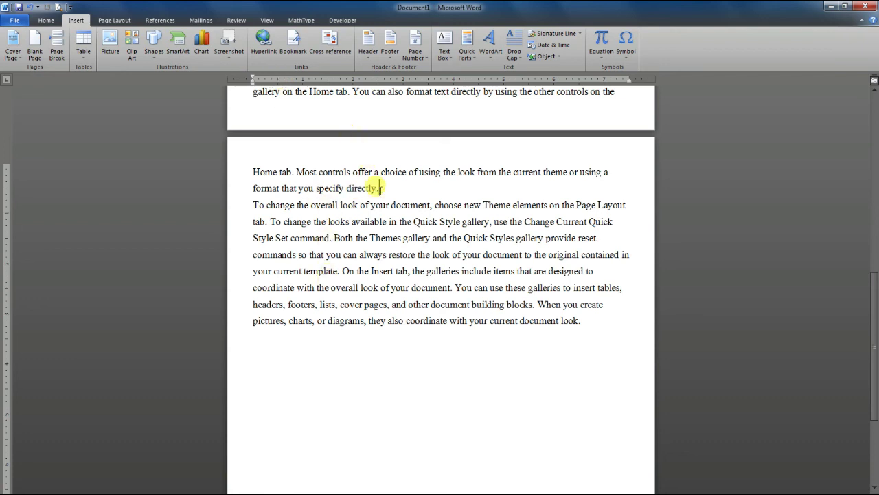
{"action": "left_click", "coordinate": [331, 53]}
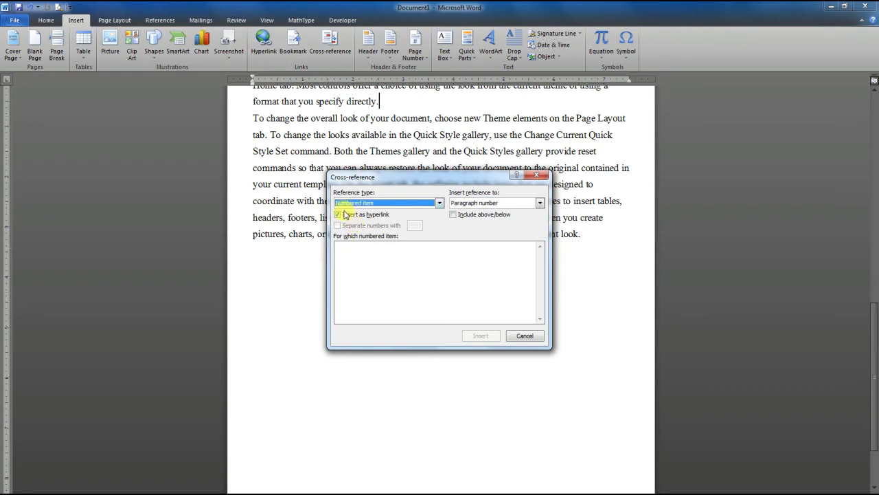
{"action": "left_click", "coordinate": [536, 174]}
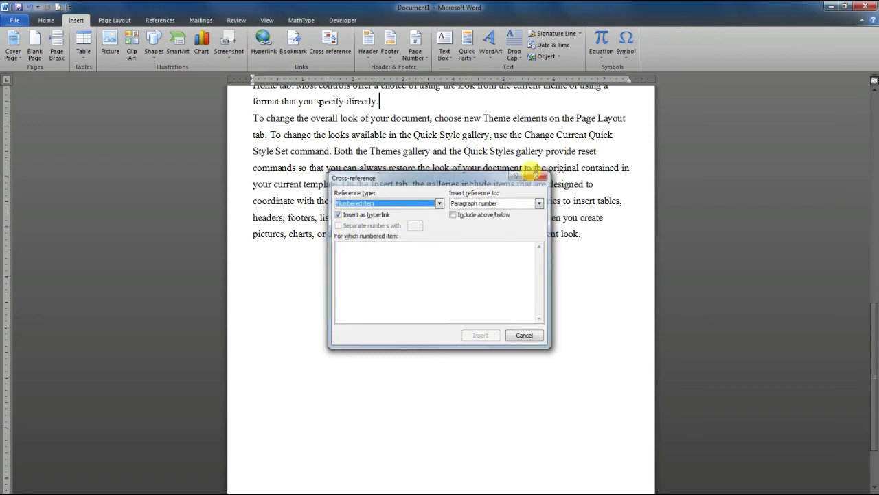
{"action": "scroll", "coordinate": [352, 226], "scroll_direction": "up", "scroll_amount": 5}
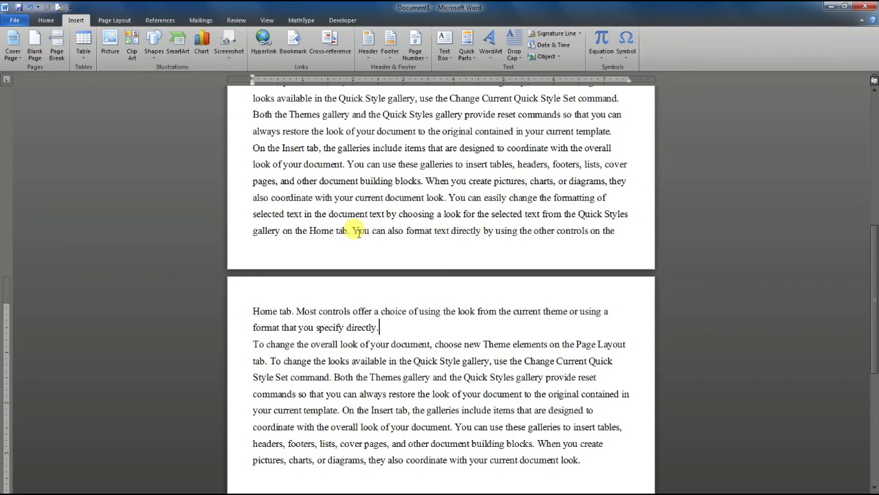
{"action": "scroll", "coordinate": [353, 222], "scroll_direction": "up", "scroll_amount": 5}
{"action": "scroll", "coordinate": [357, 230], "scroll_direction": "up", "scroll_amount": 5}
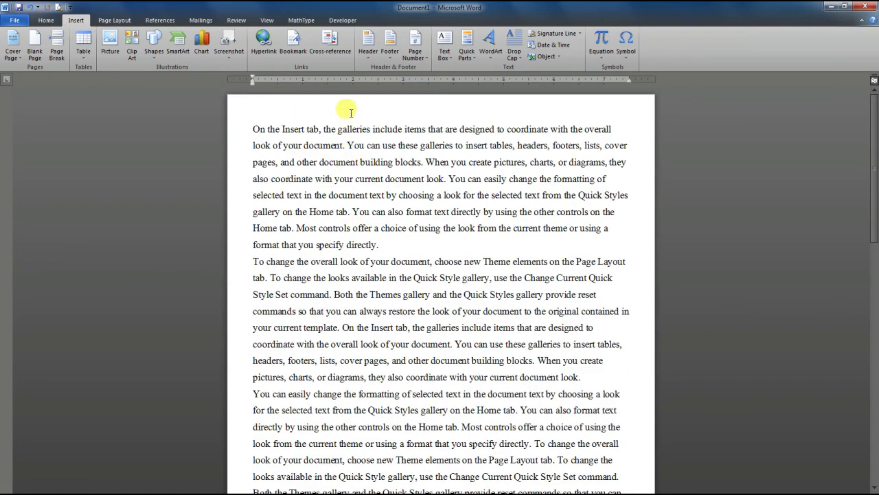
{"action": "left_click_drag", "start_coordinate": [393, 249], "coordinate": [261, 132]}
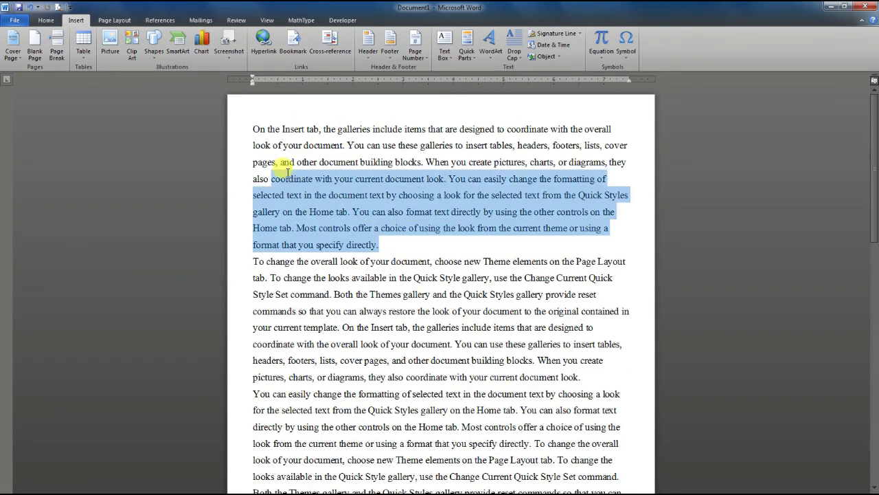
{"action": "left_click", "coordinate": [402, 249]}
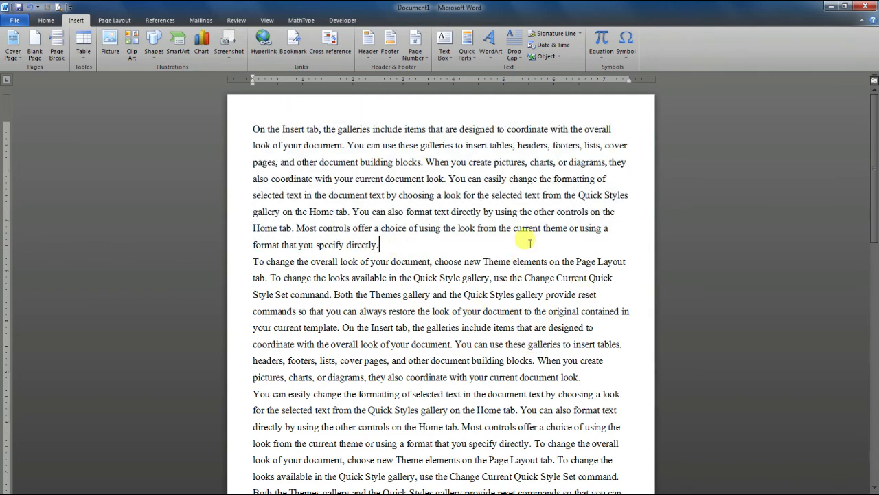